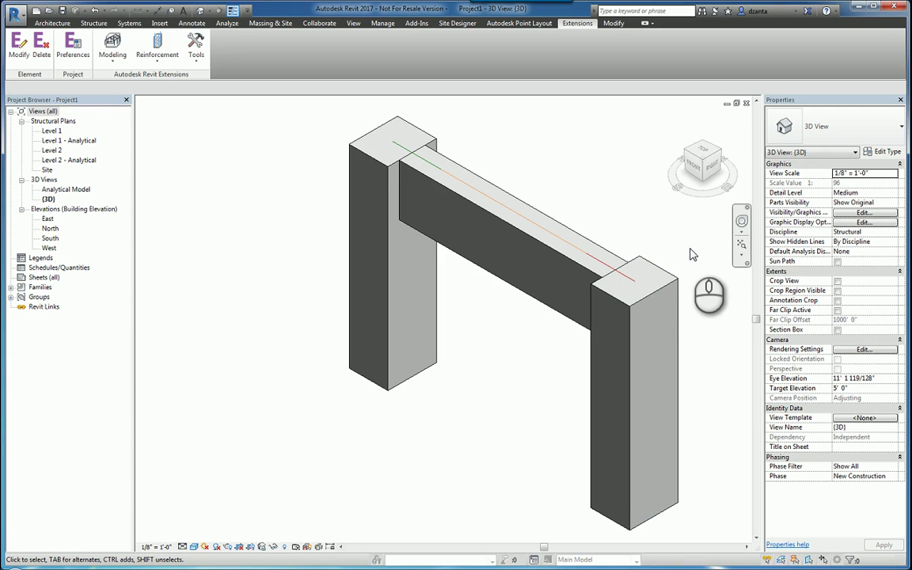
middle_click_drag(691, 254, 632, 253)
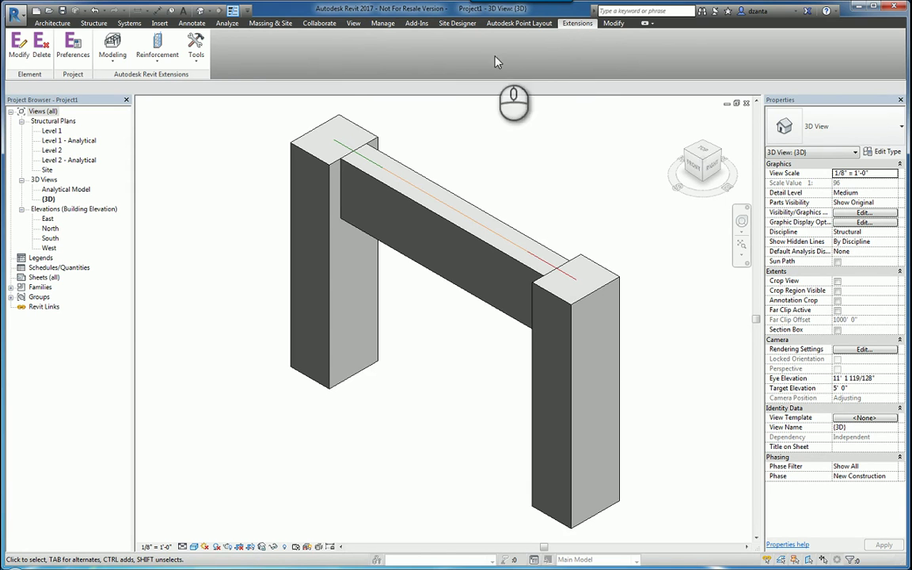
left_click(163, 62)
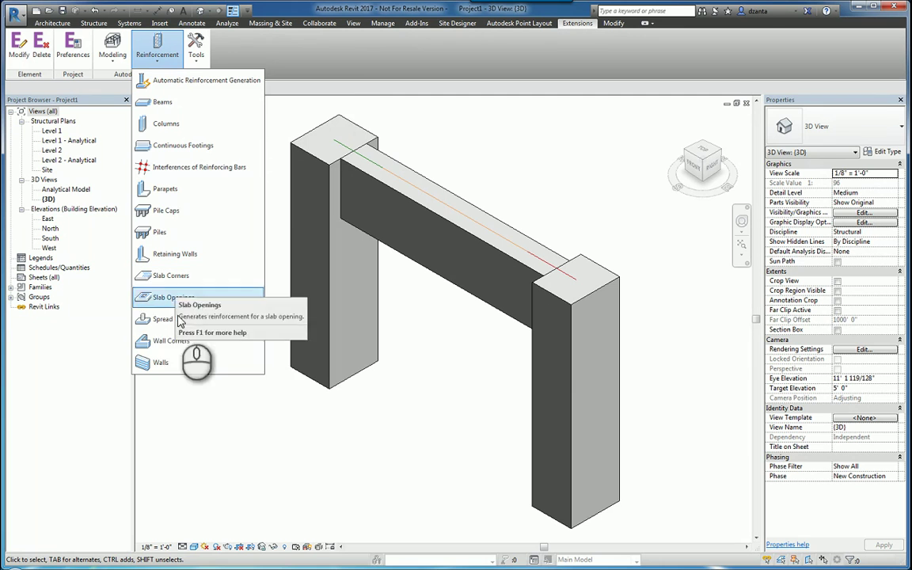
left_click(181, 359)
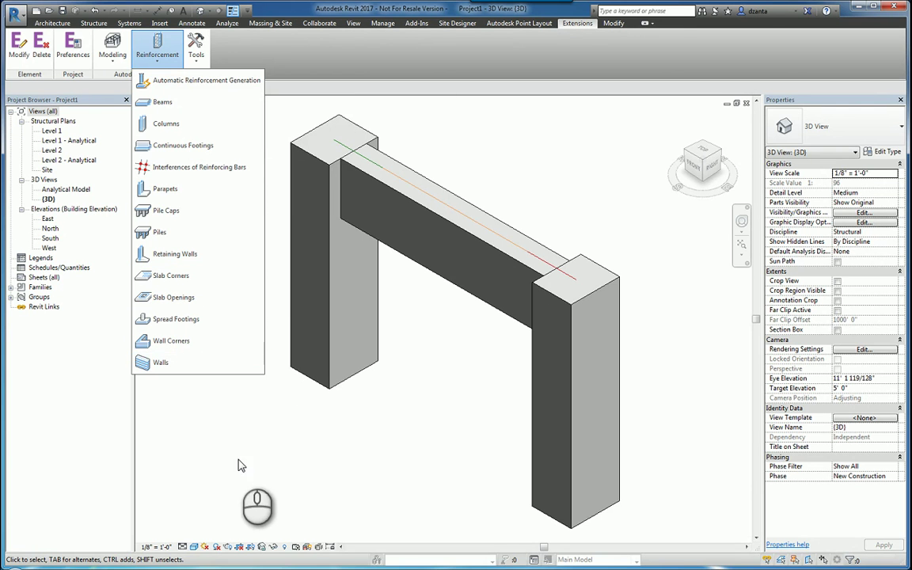
left_click(245, 516)
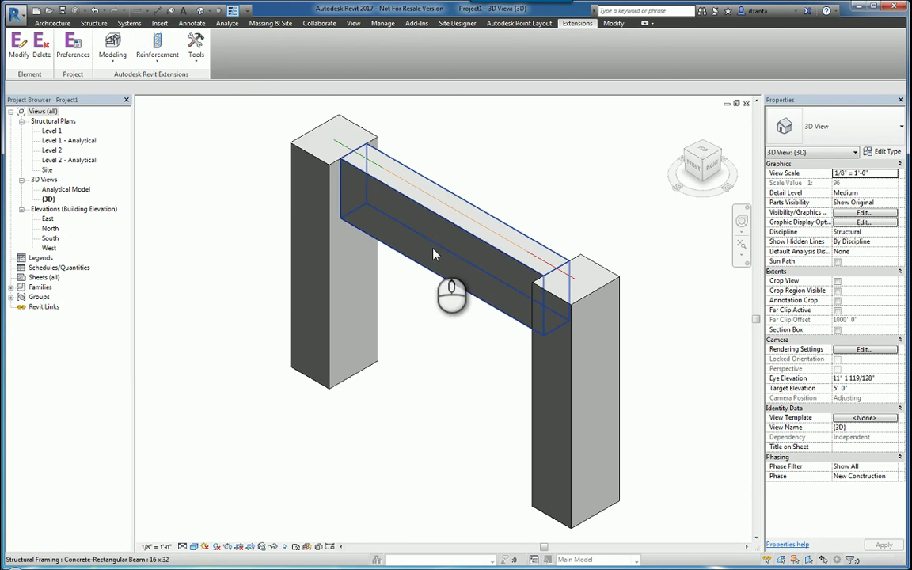
Select the 16 x 32 concrete beam between the columns and start beam reinforcement generation for it
left_click(430, 219)
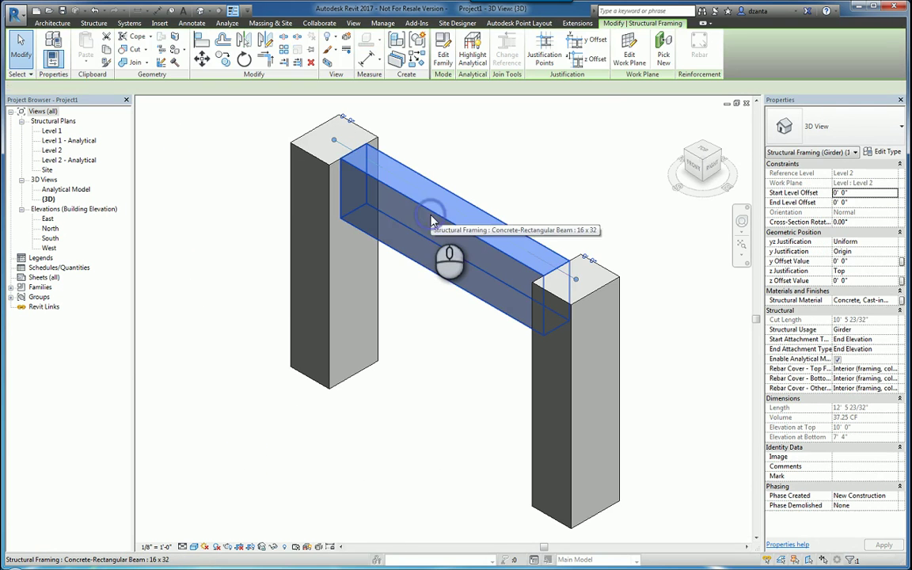
left_click(578, 23)
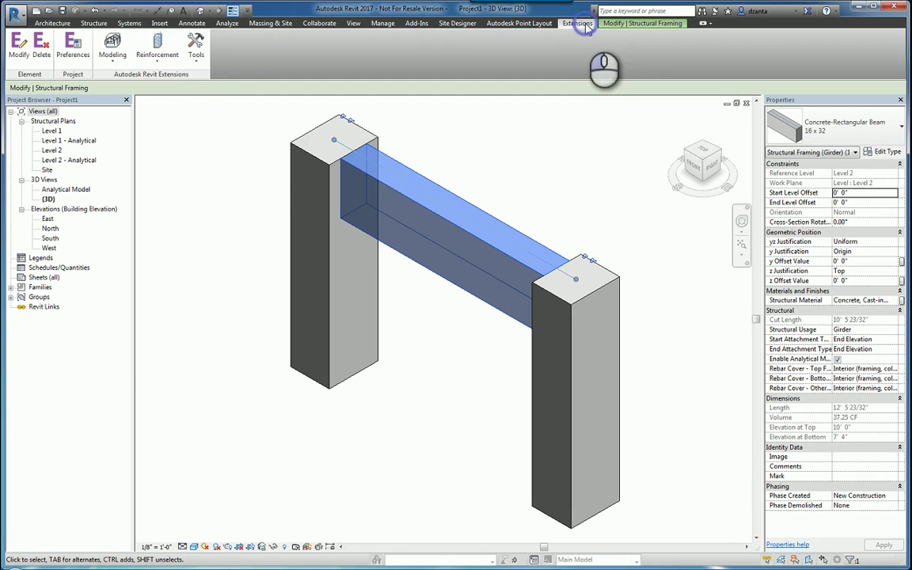
left_click(160, 62)
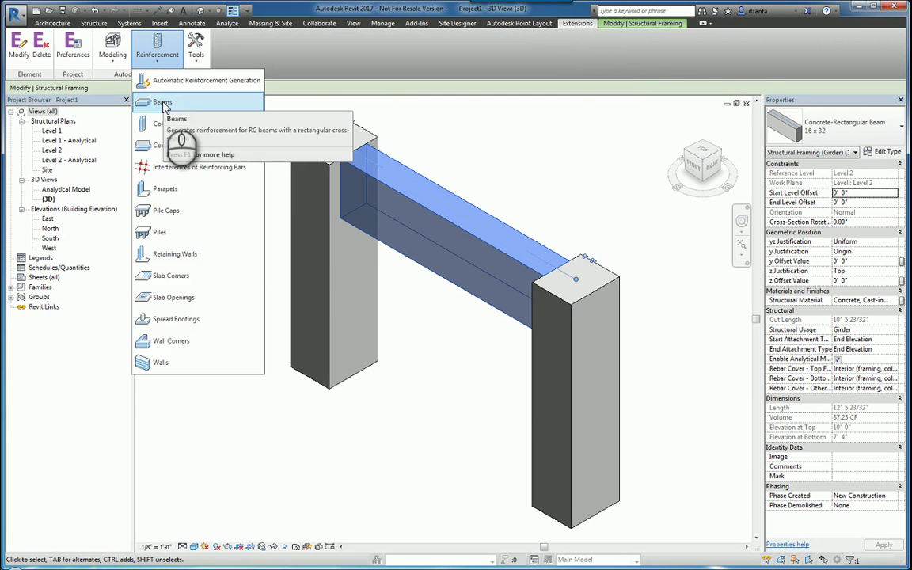
left_click(164, 101)
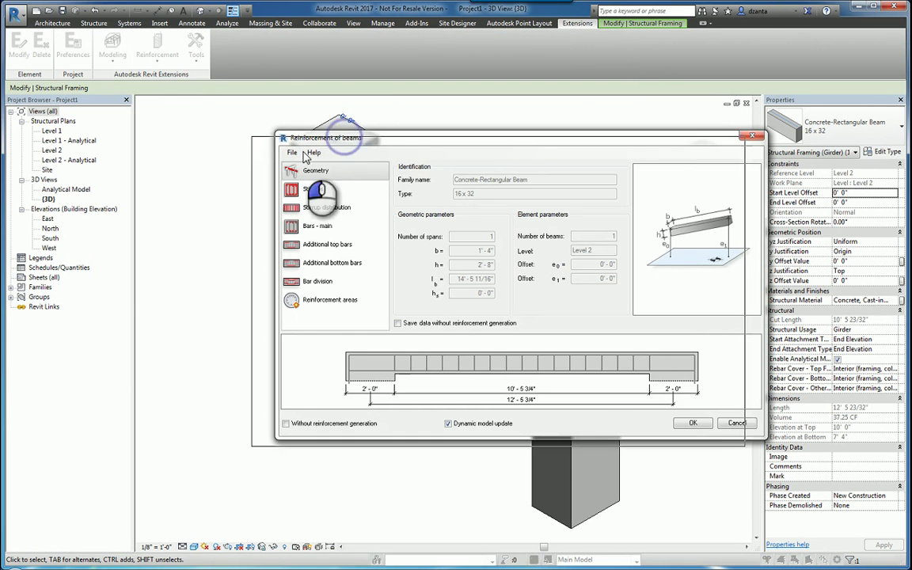
left_click_drag(344, 142, 275, 167)
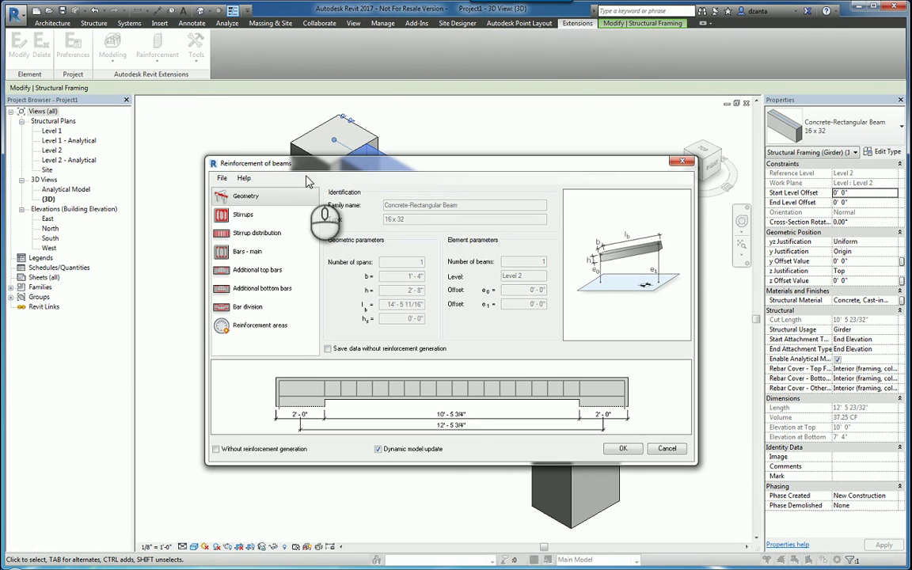
Review the available beam reinforcement settings, from stirrups and main bars to bar division, reinforcement areas and geometry
left_click(265, 214)
left_click(261, 233)
left_click(261, 252)
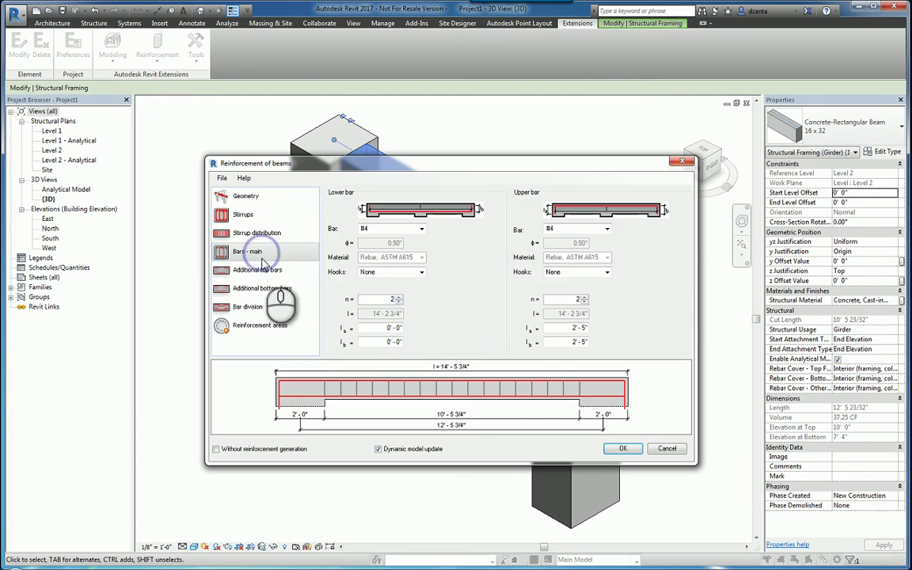
left_click(258, 270)
left_click(263, 288)
left_click(261, 307)
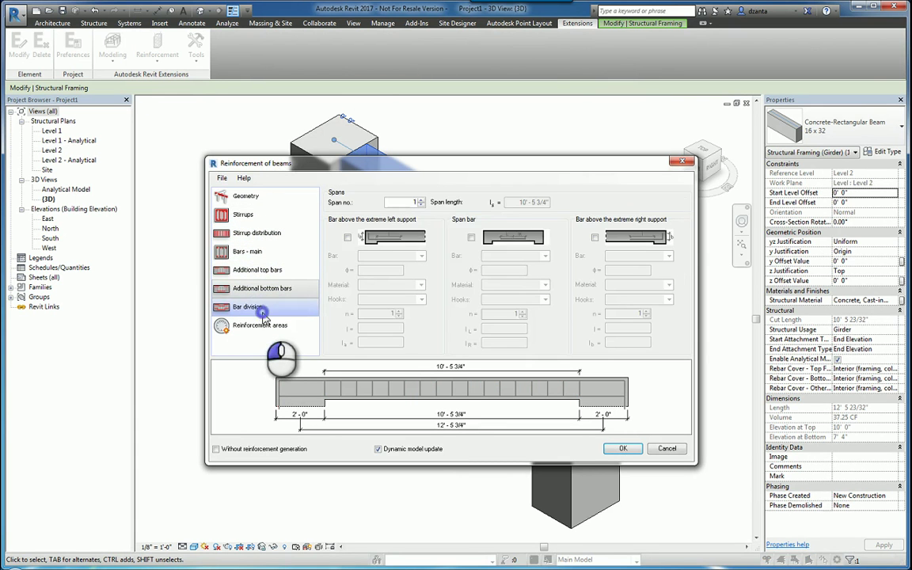
left_click(262, 326)
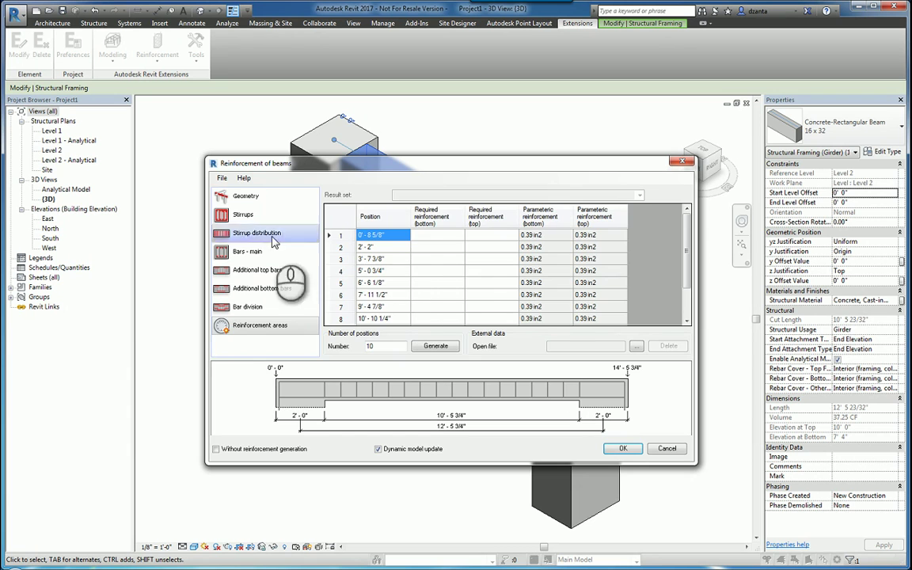
left_click(245, 197)
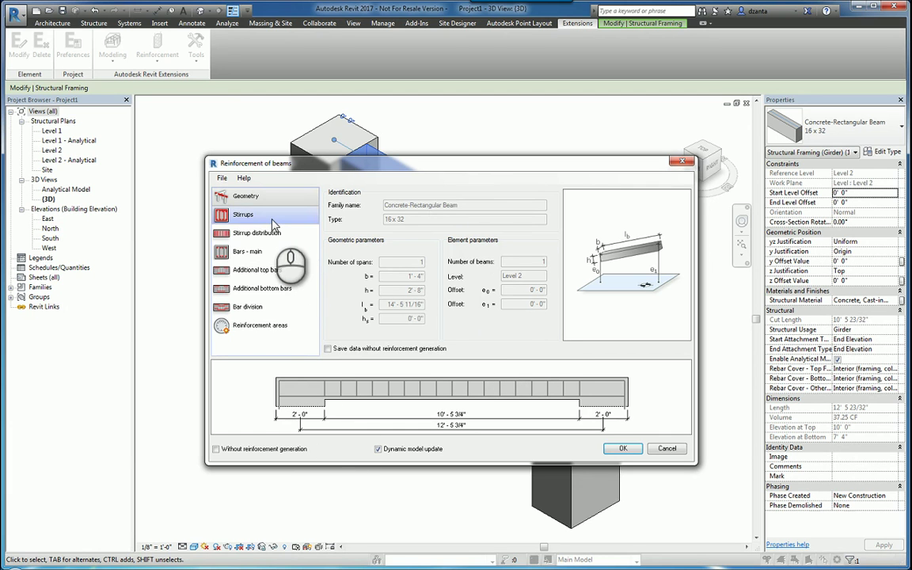
Set the main stirrup bar size to #3, keeping Hook 1 at Stirrup/Tie - 135 deg
left_click(245, 214)
left_click(428, 210)
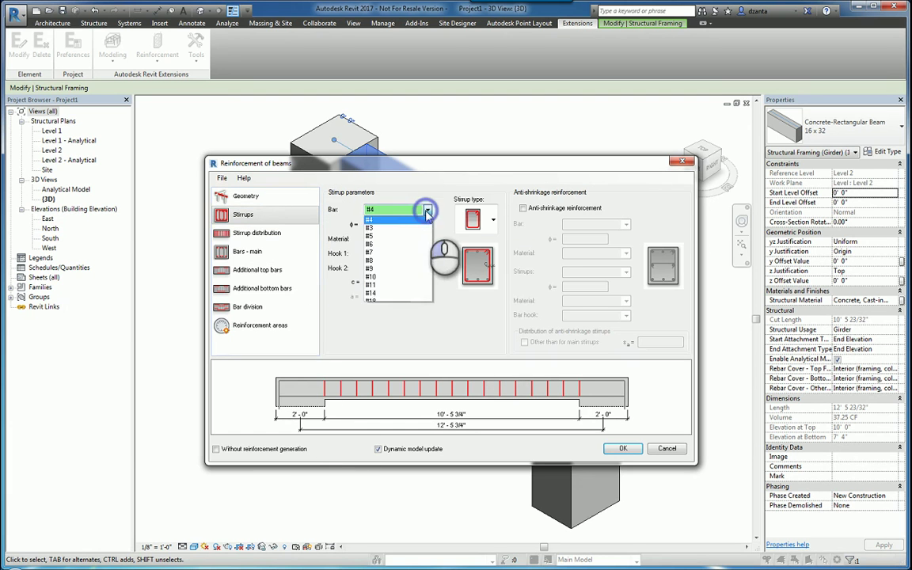
left_click(410, 228)
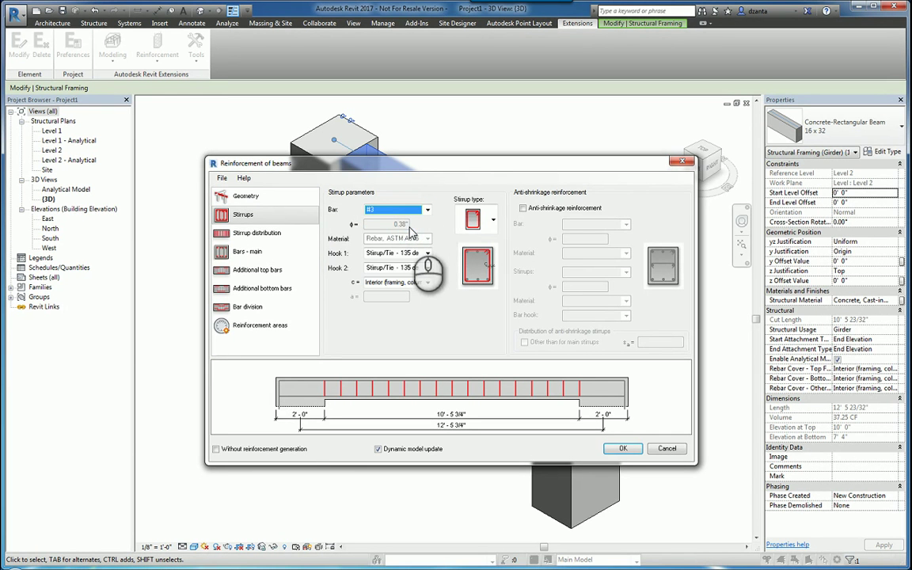
left_click(427, 253)
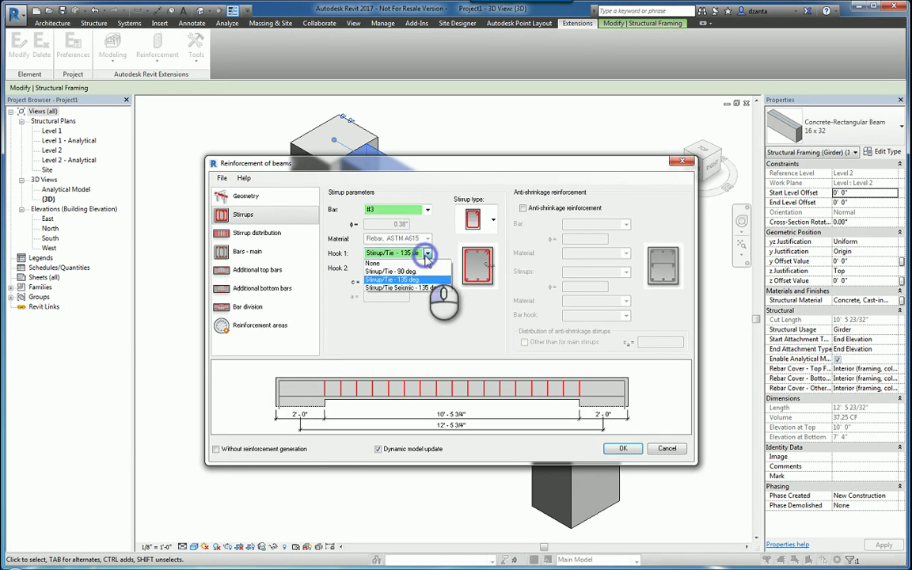
left_click(425, 255)
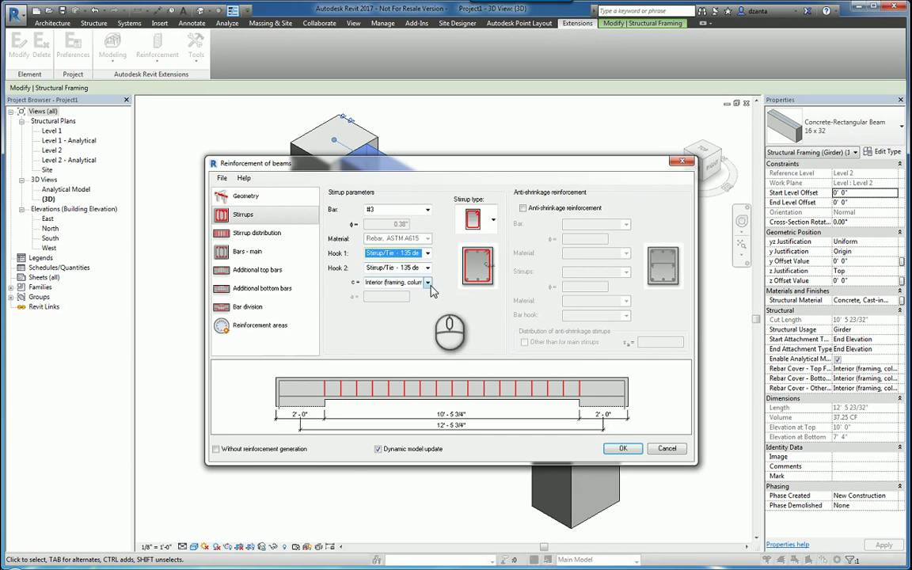
Use the Interior (framing, columns) cover for the stirrups and choose the overlapping double-stirrup type
left_click(428, 283)
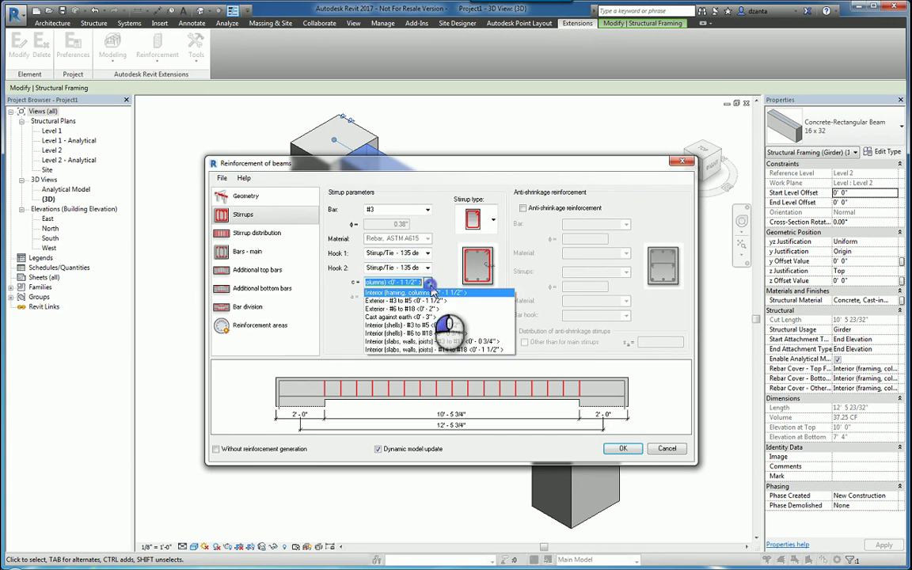
left_click(431, 293)
left_click(493, 220)
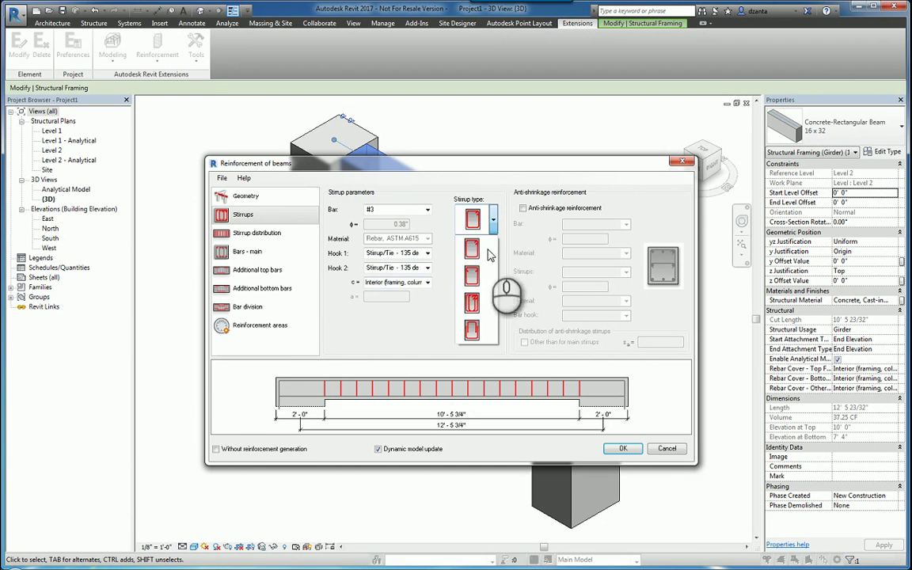
left_click(468, 308)
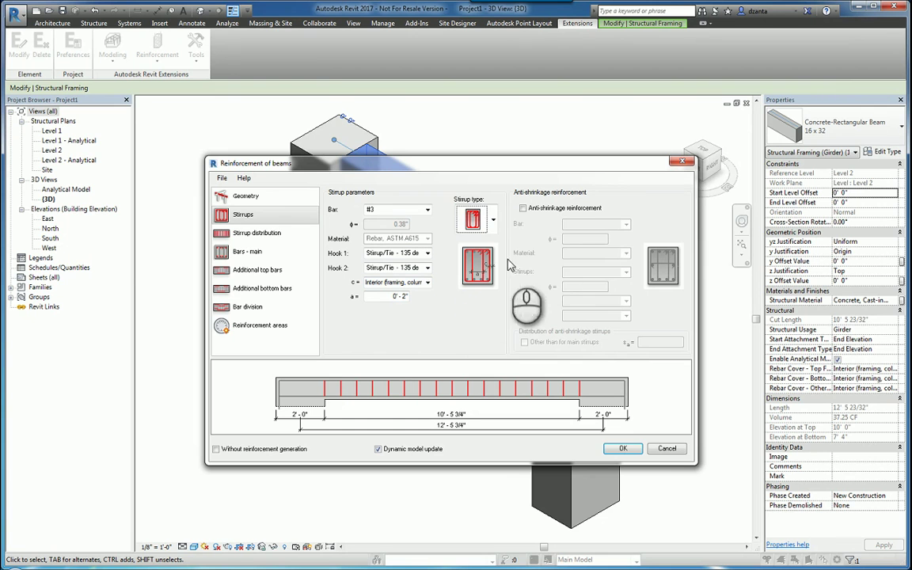
Enable anti-shrinkage reinforcement, keeping #4 bars, #4 stirrups and the Stirrup/Tie - 135 deg. bar hook
left_click(552, 210)
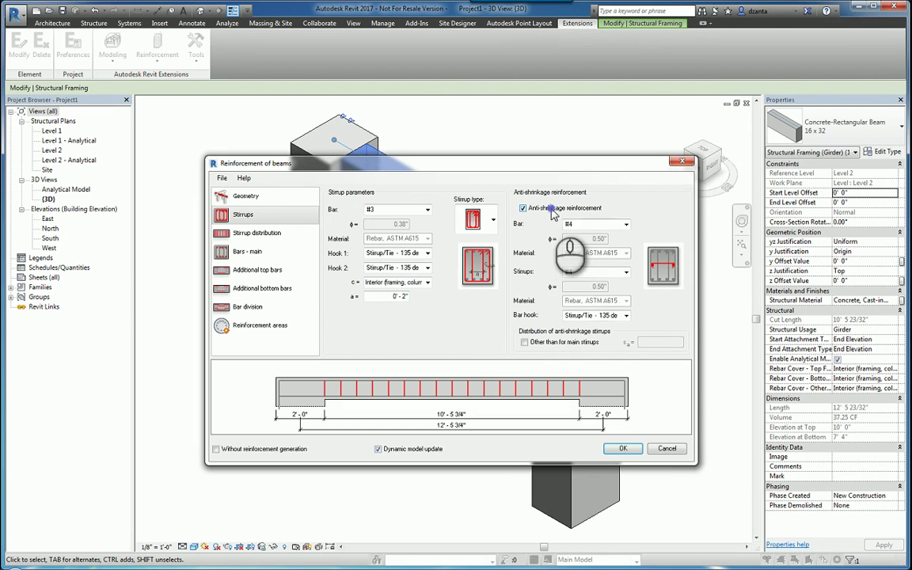
left_click(625, 224)
left_click(625, 224)
left_click(627, 270)
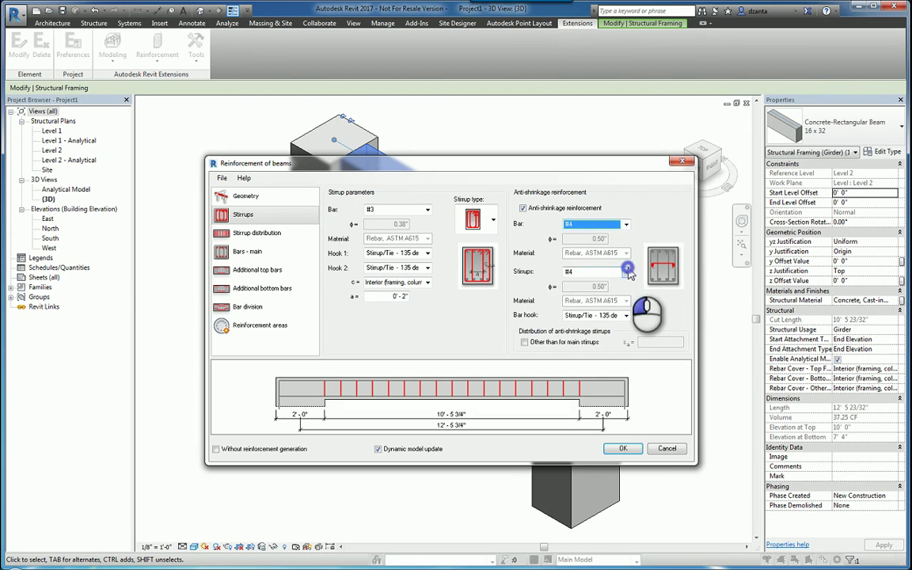
left_click(627, 270)
left_click(626, 315)
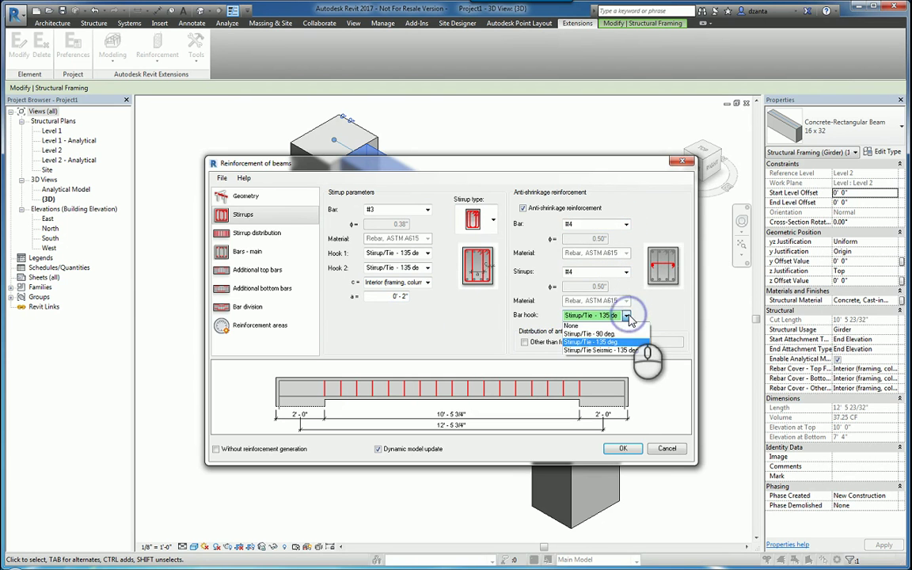
left_click(627, 316)
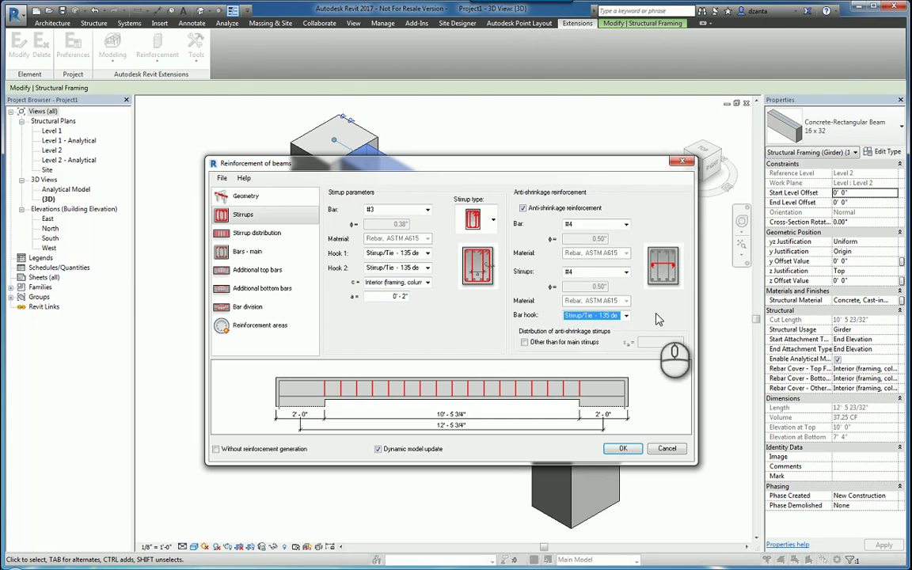
Examine the distribution types and spacing settings for the main stirrups
left_click(258, 233)
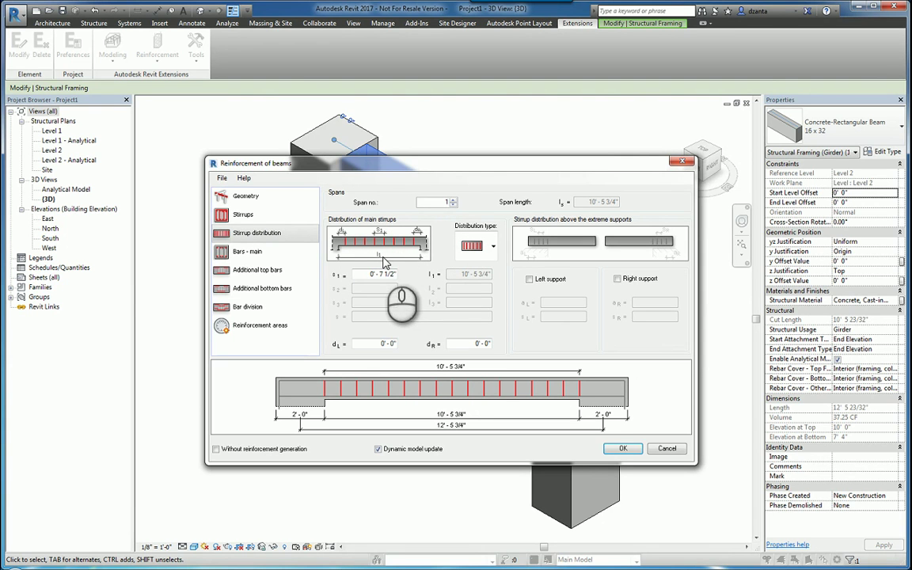
left_click(494, 247)
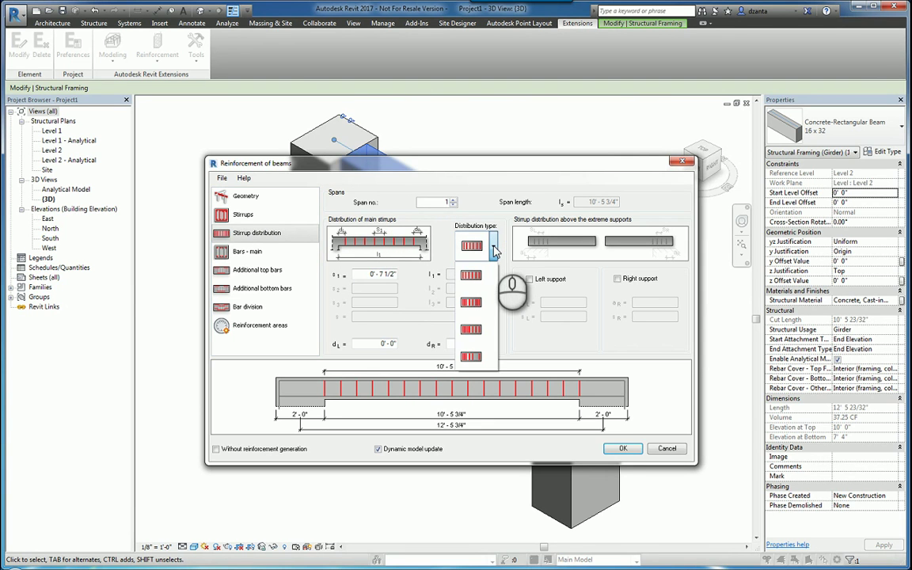
left_click(494, 248)
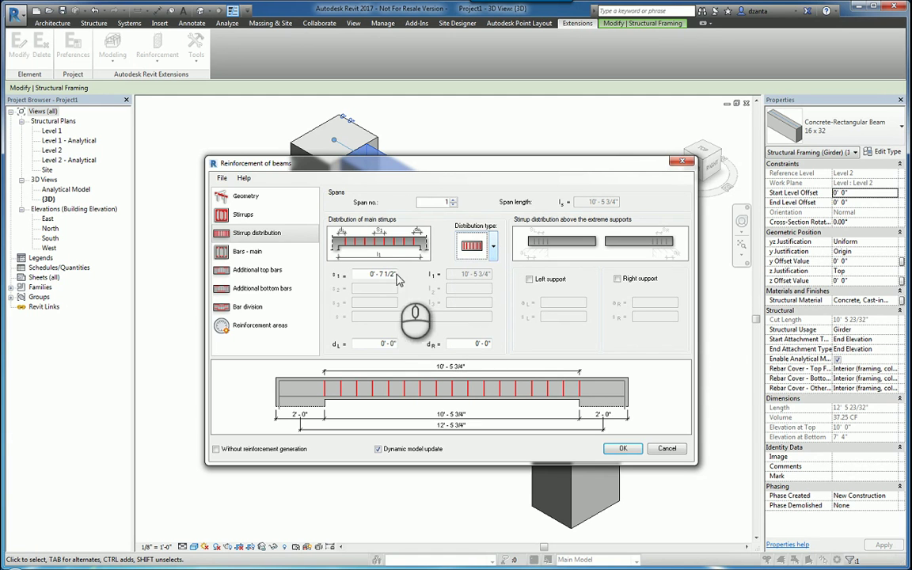
left_click_drag(366, 274, 396, 274)
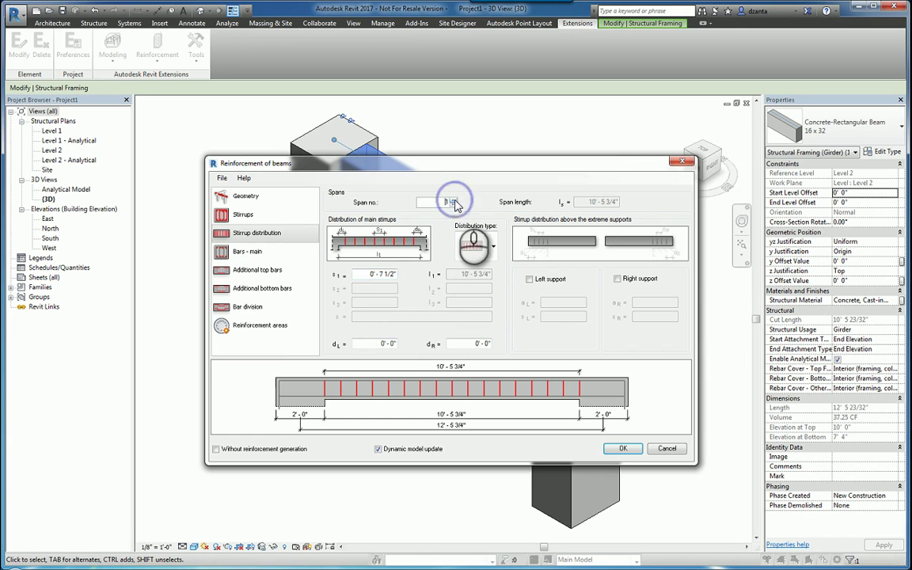
Set the lower main bars to #3 with Standard - 90 deg. hooks and give the upper main bars Standard - 180 deg. hooks
left_click(299, 252)
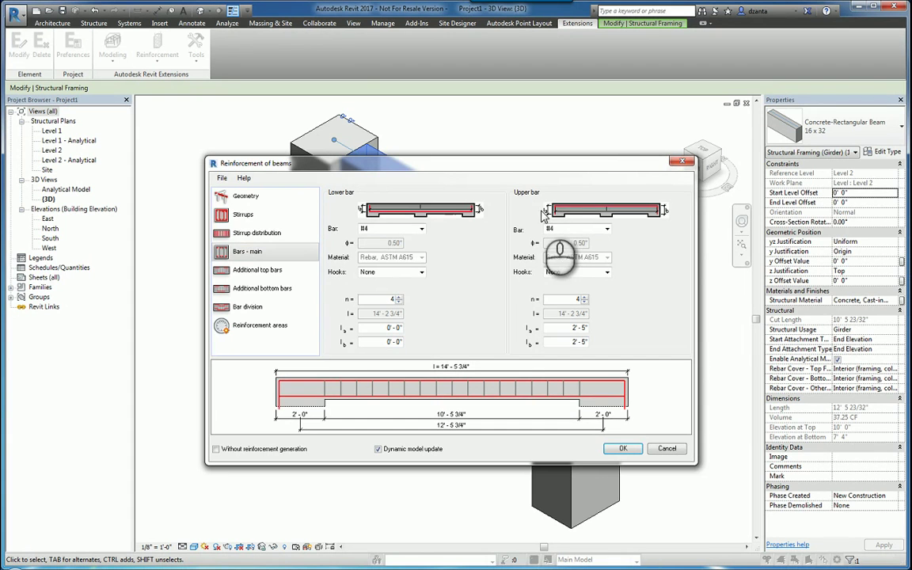
left_click(422, 229)
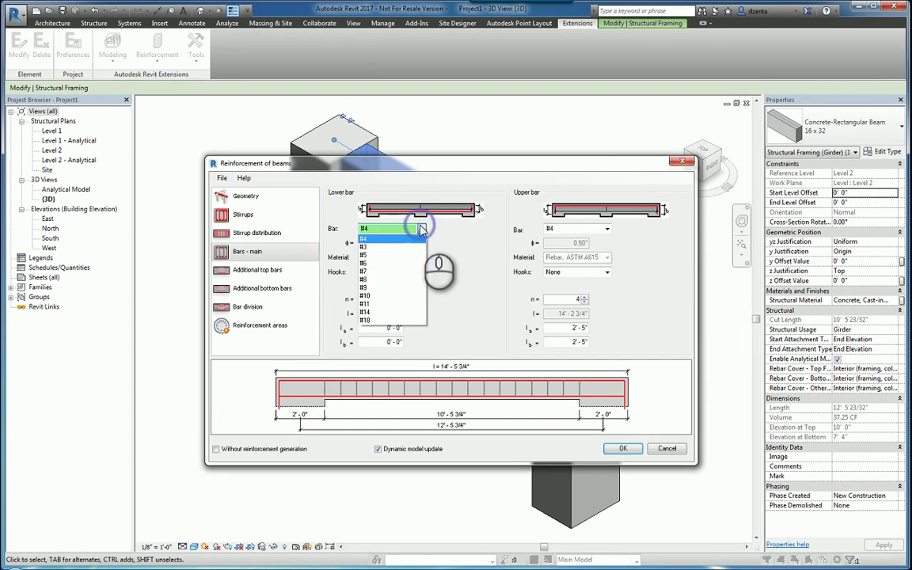
left_click(379, 248)
left_click(412, 272)
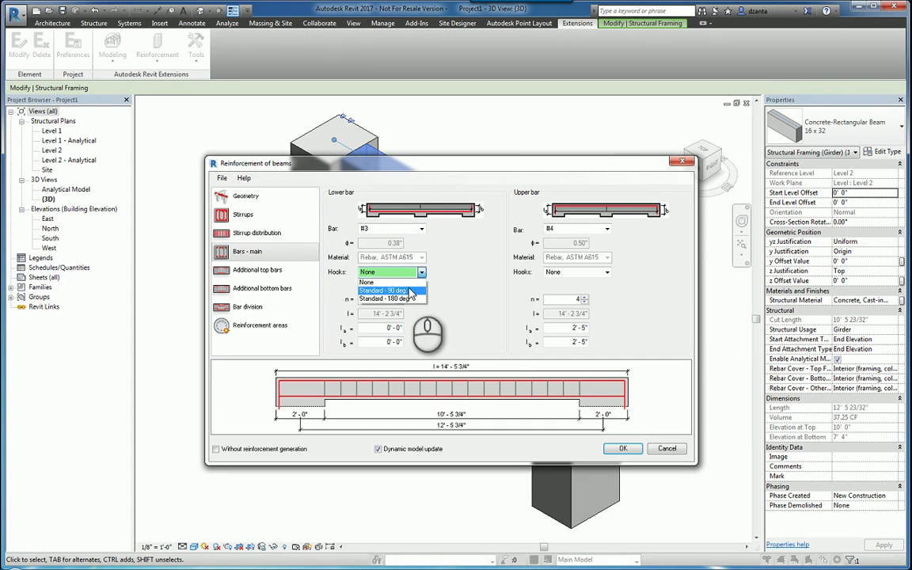
left_click(396, 290)
left_click(577, 271)
left_click(575, 298)
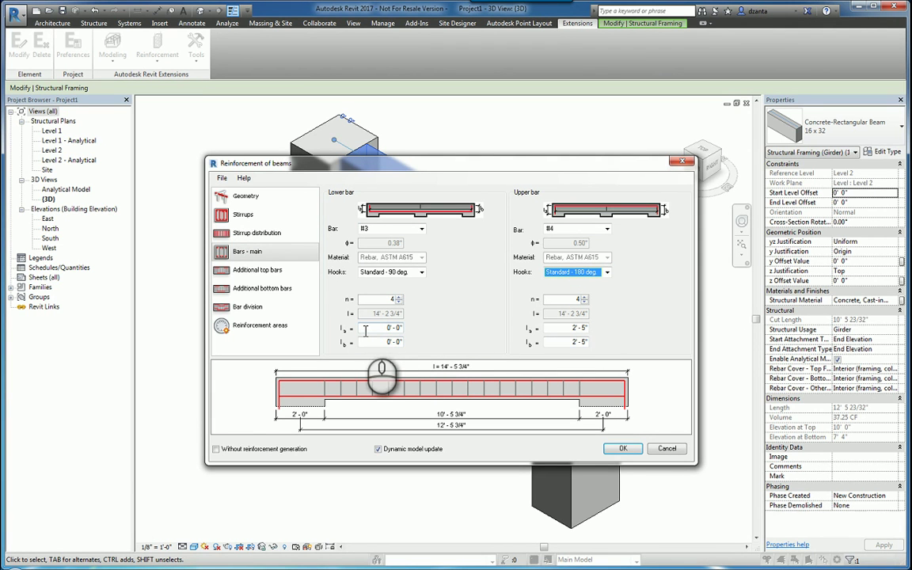
Add additional top bars above both the extreme left and extreme right supports
left_click(255, 273)
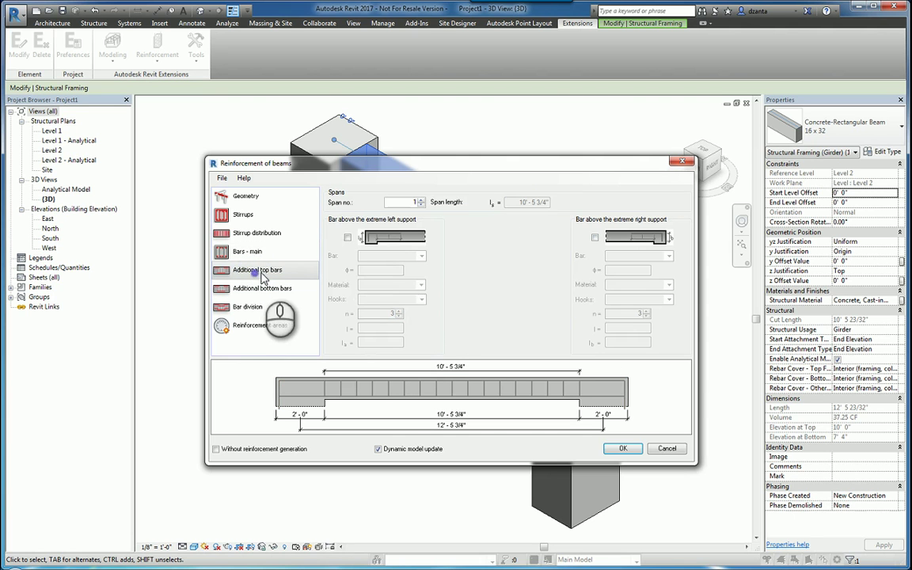
left_click(347, 238)
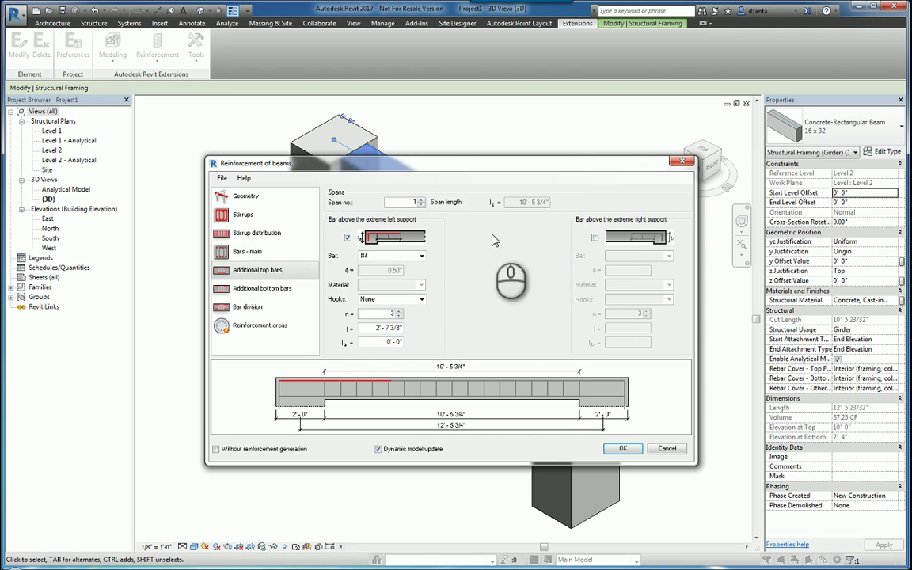
left_click(594, 238)
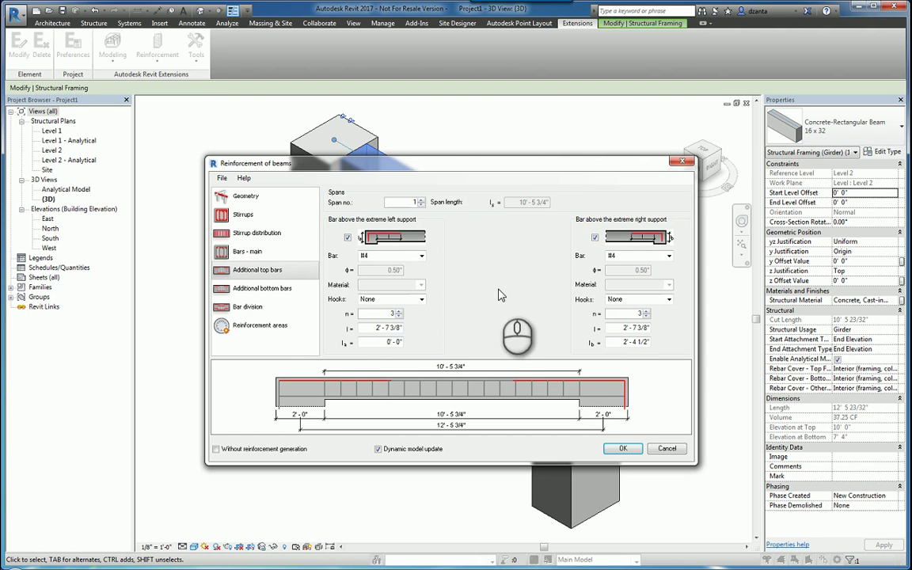
Add #4 additional bottom bars at the extreme left support, in the span and at the extreme right support
left_click(263, 297)
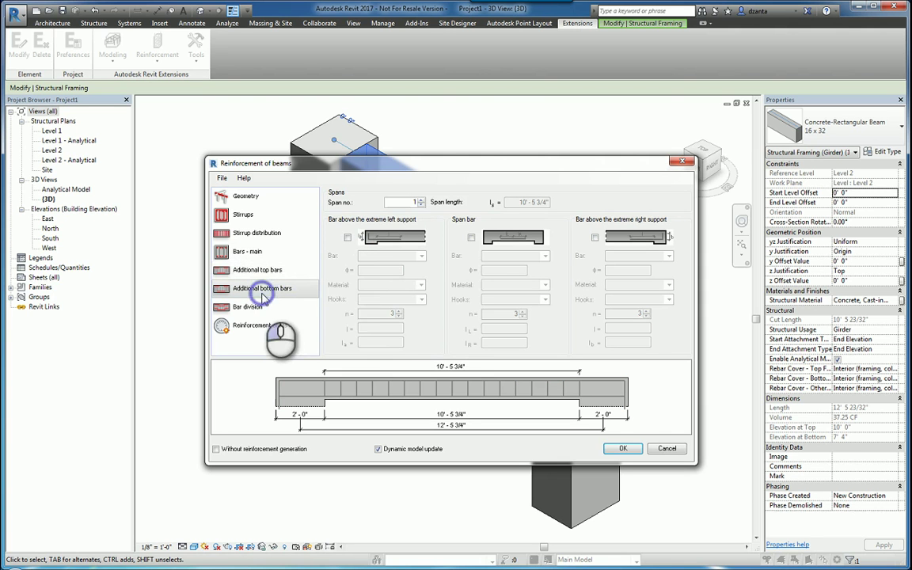
left_click(472, 237)
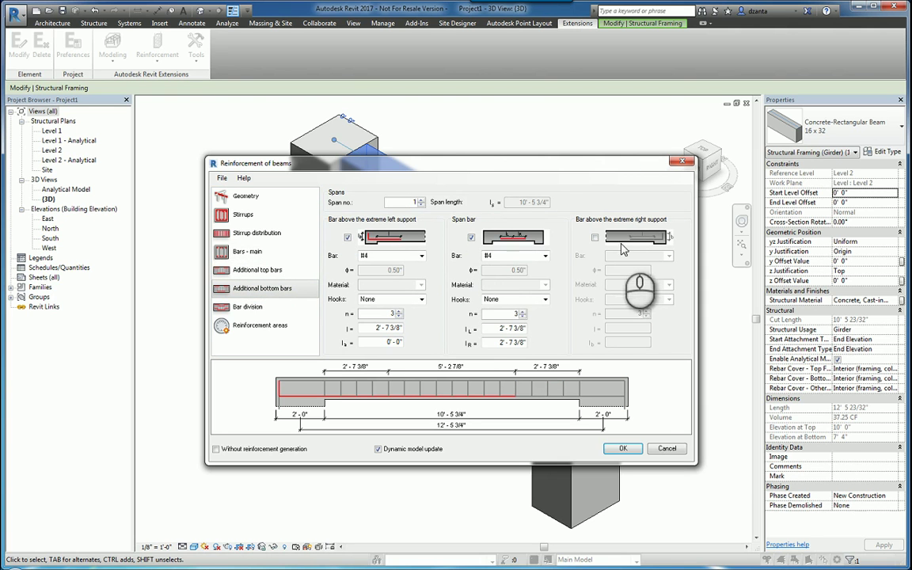
left_click(596, 237)
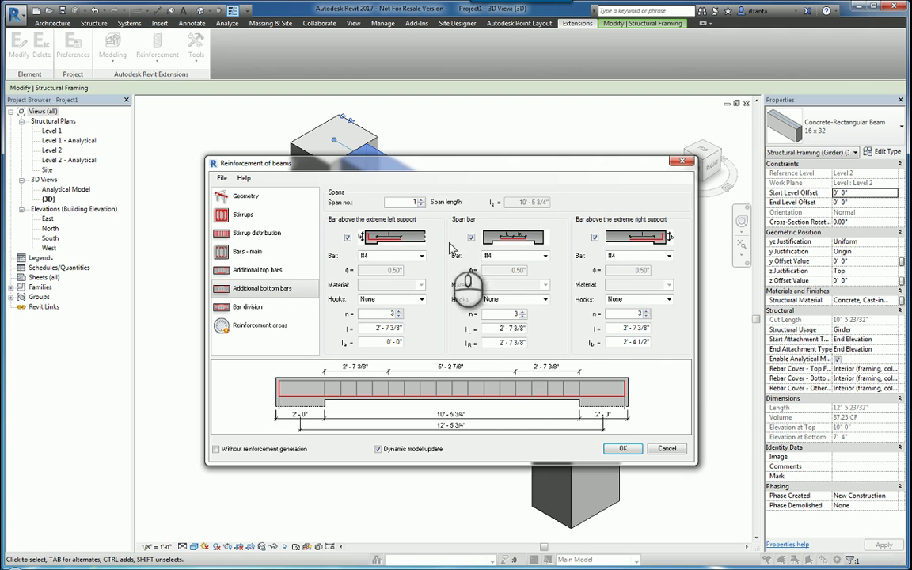
left_click(422, 255)
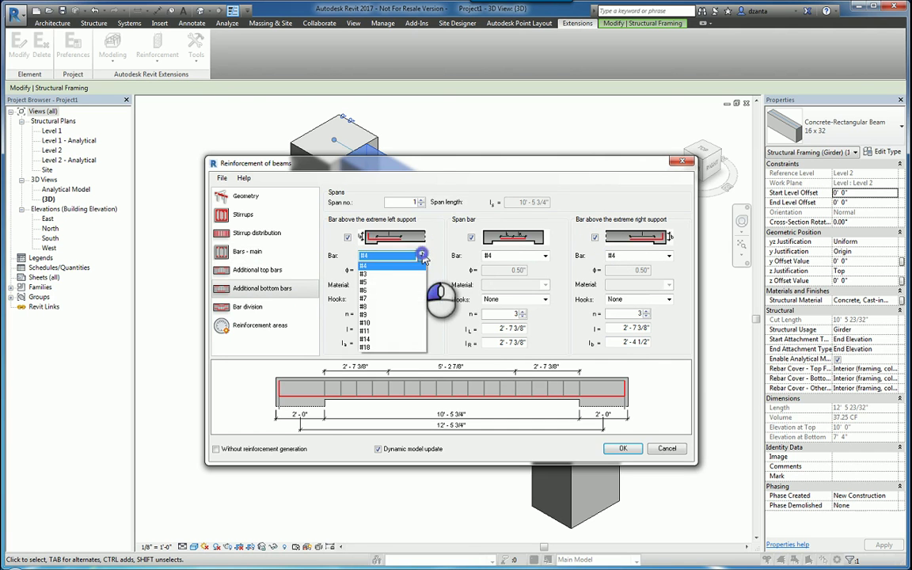
left_click(418, 266)
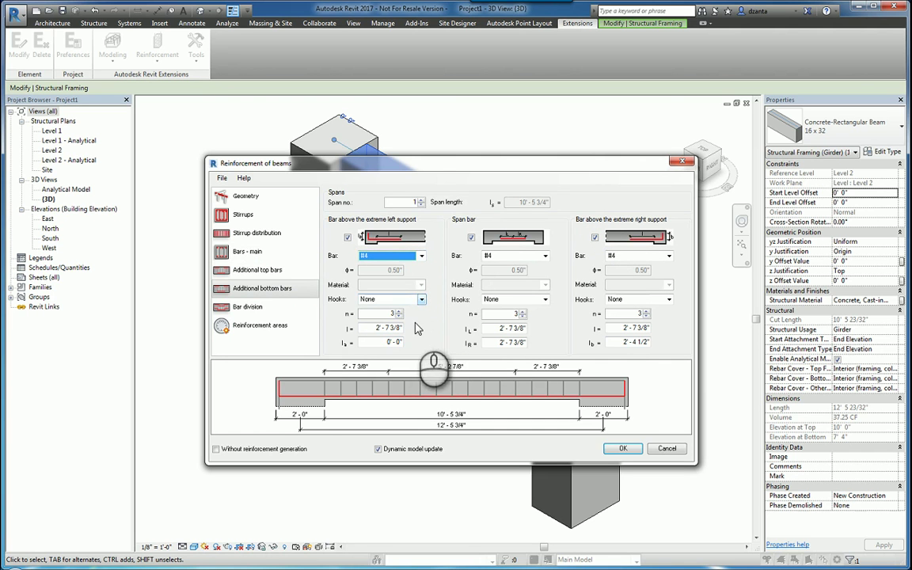
Enable division of the main top bars with lap splices, keeping the lap splice defined by a coefficient of 50.00
left_click(238, 306)
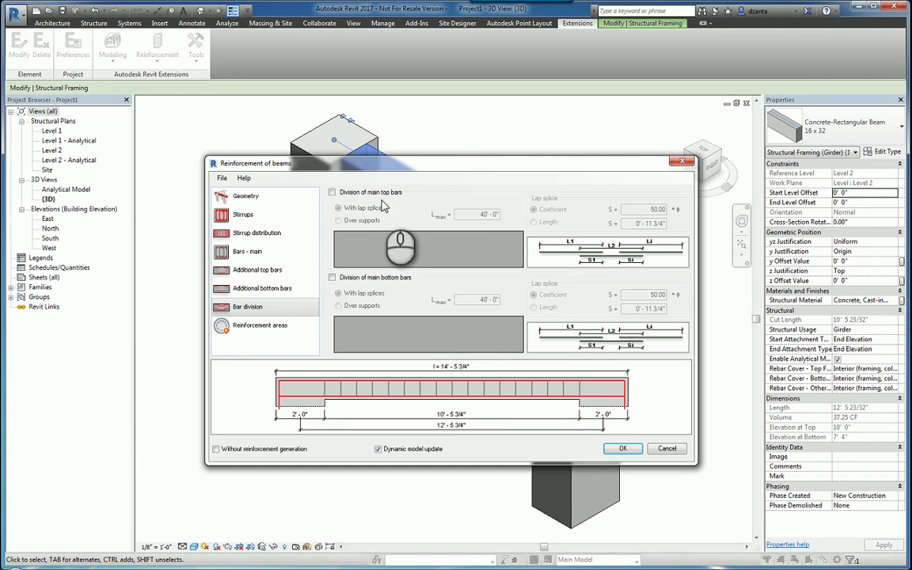
left_click(332, 192)
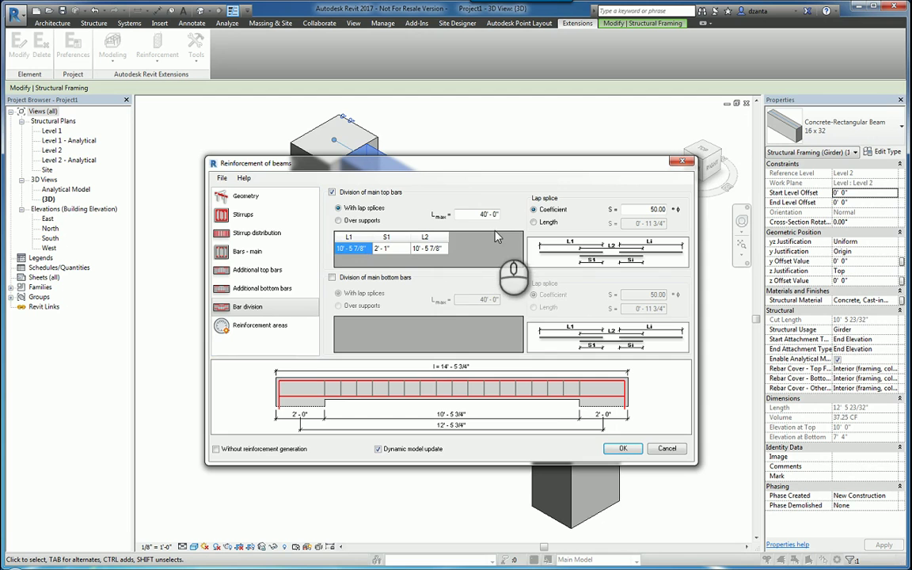
left_click(389, 249)
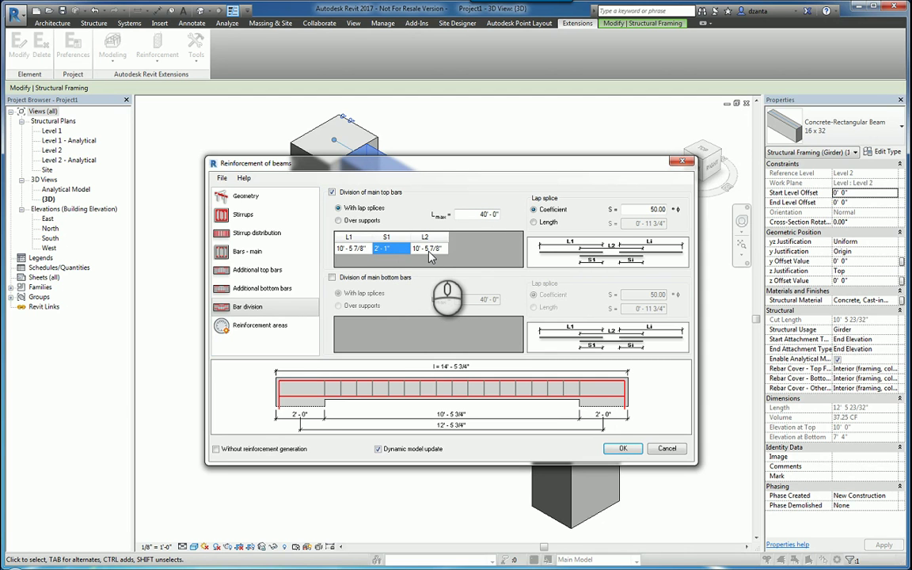
left_click(429, 250)
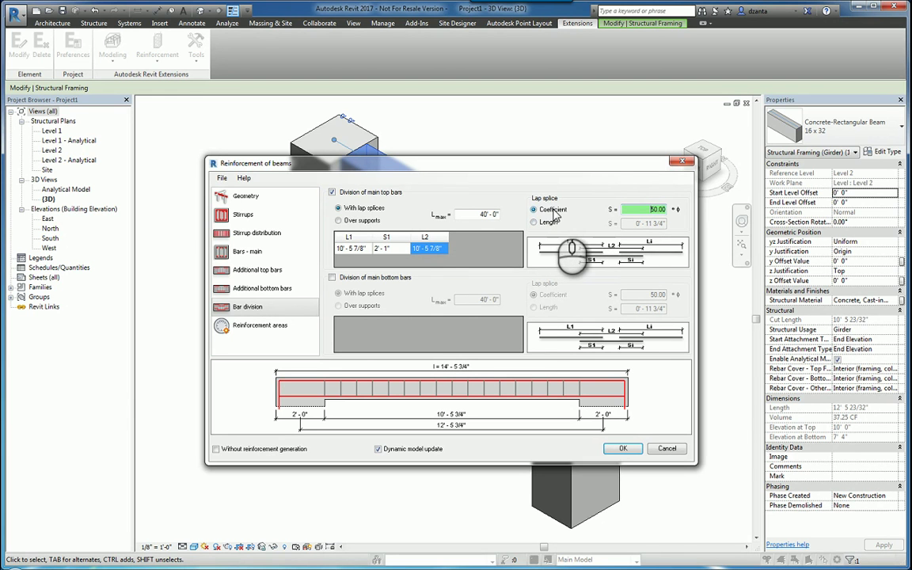
left_click(552, 222)
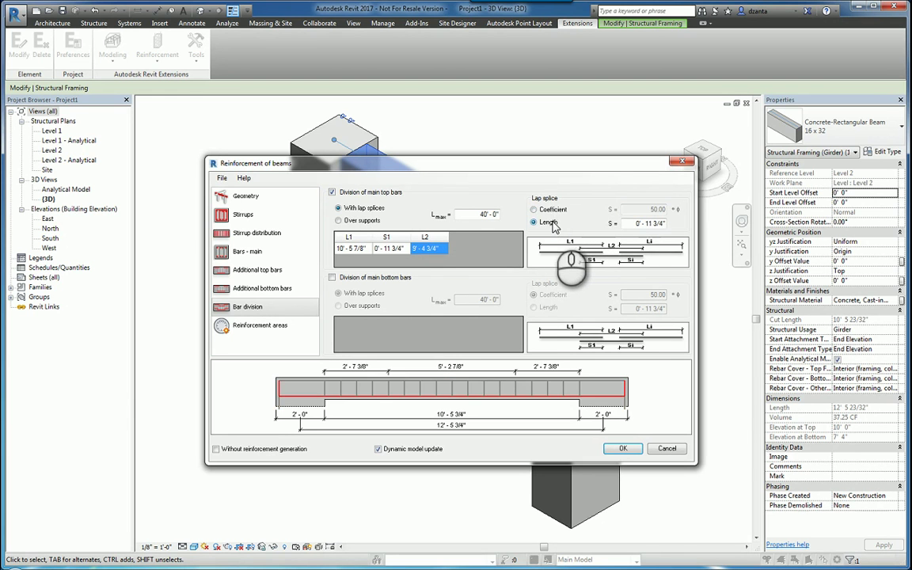
left_click(552, 210)
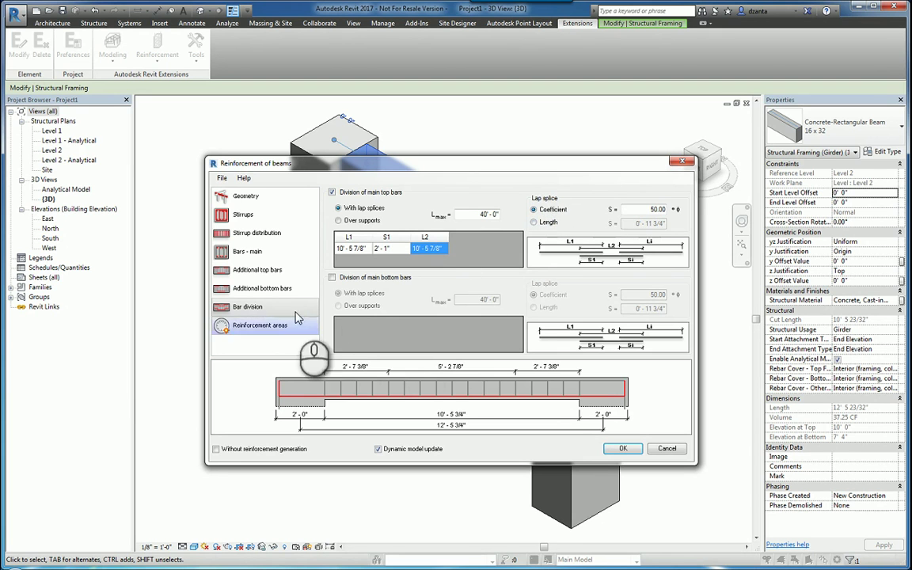
Review the reinforcement areas, geometry and stirrup settings, and generate the beam's reinforcement
left_click(245, 333)
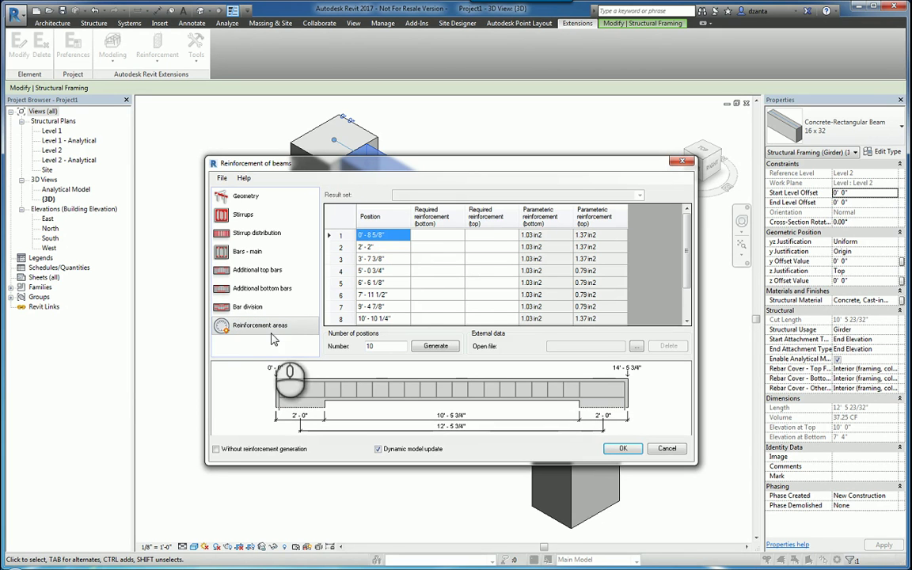
left_click(436, 236)
left_click(489, 236)
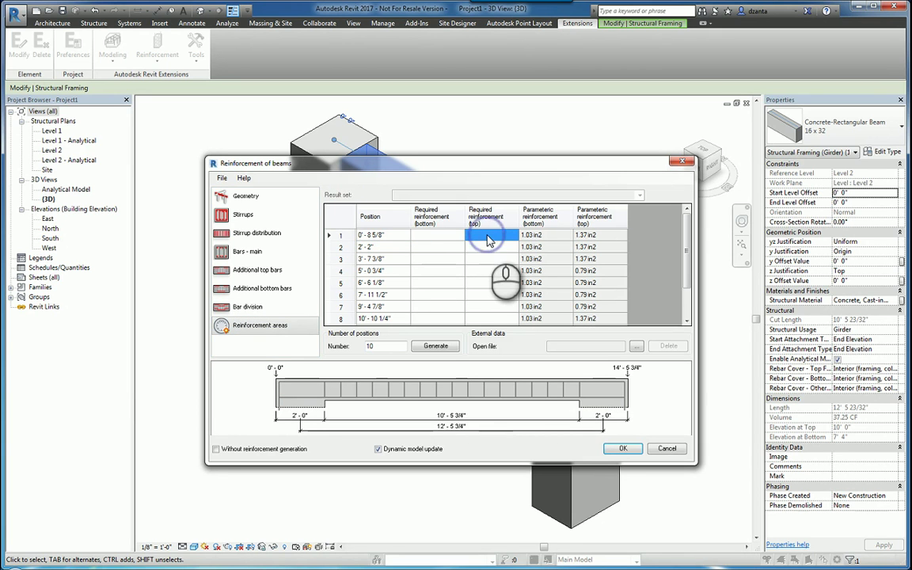
left_click(240, 196)
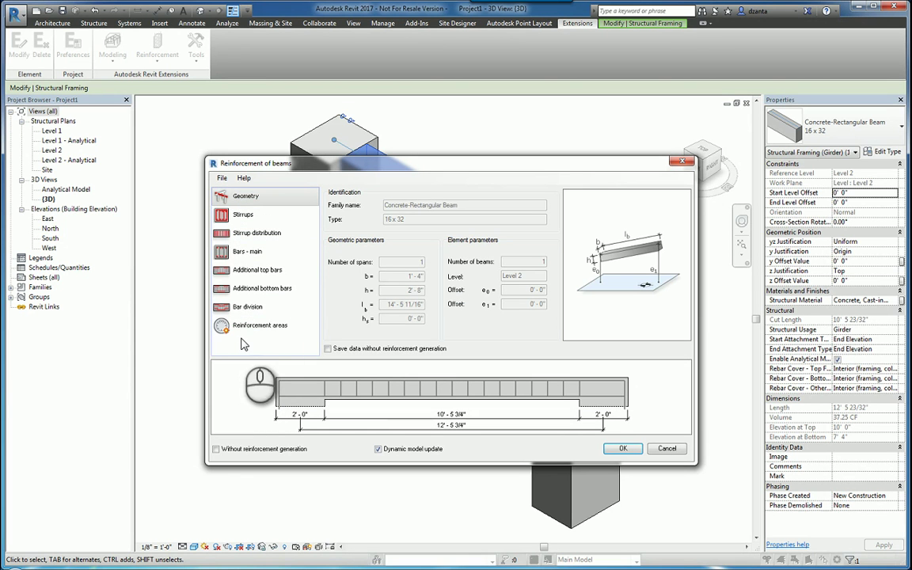
left_click(240, 214)
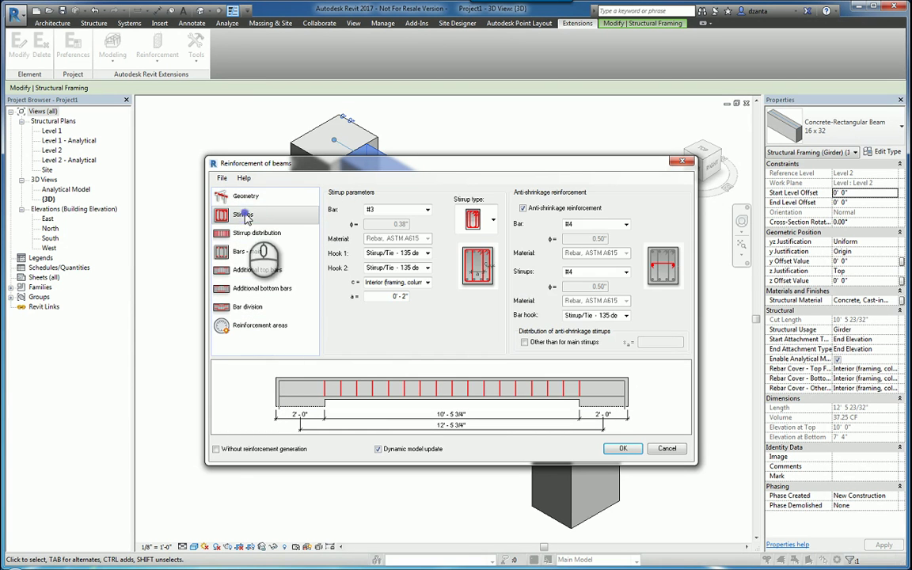
left_click(616, 448)
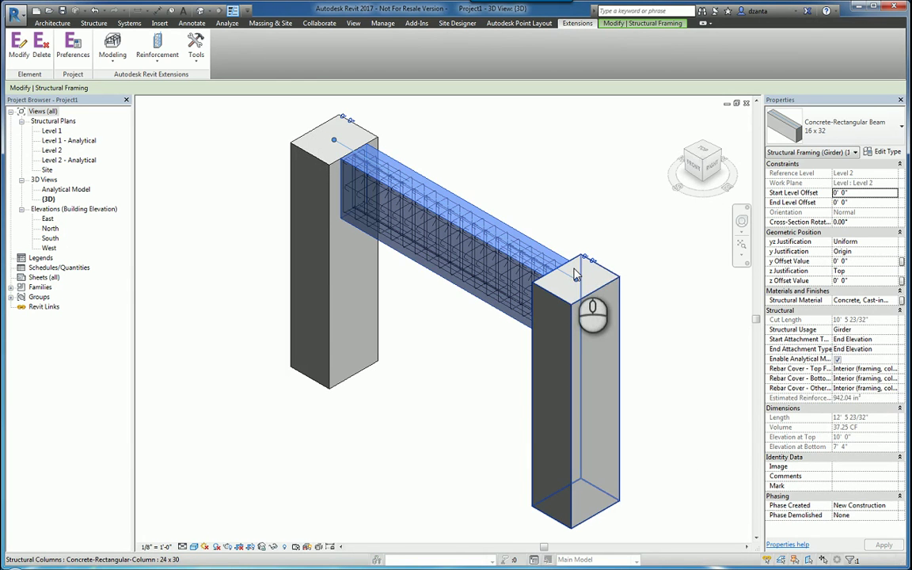
Deselect the beam and display the 3D view in the Wireframe visual style to expose the generated rebar
left_click(539, 186)
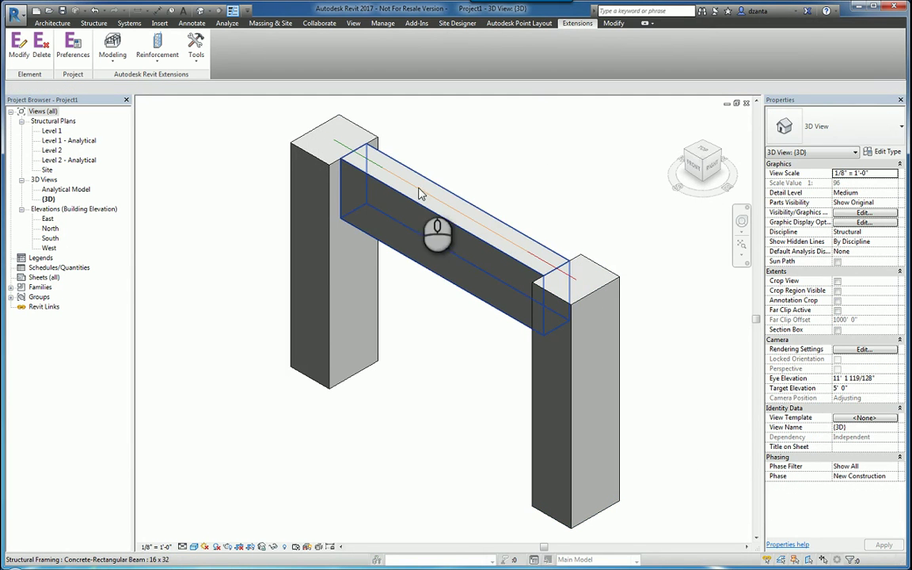
left_click(196, 546)
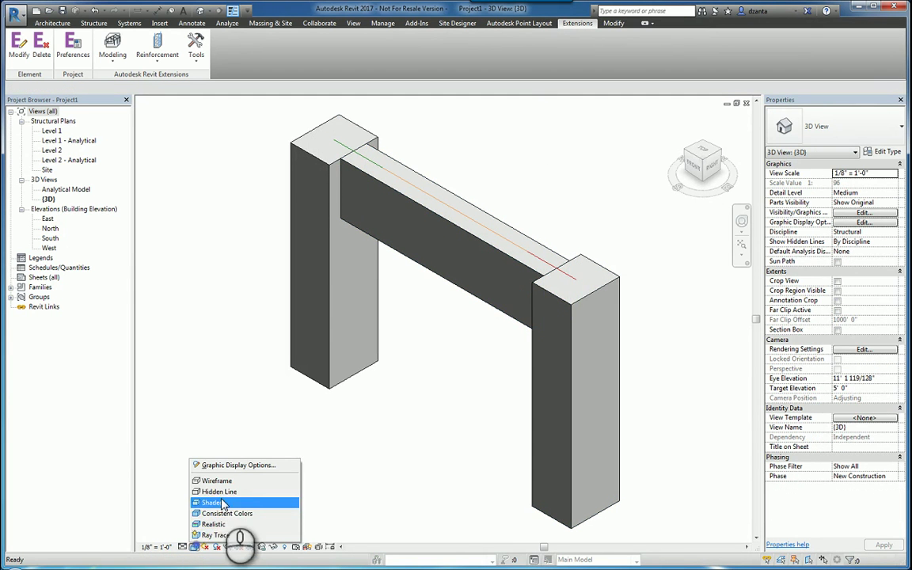
left_click(213, 434)
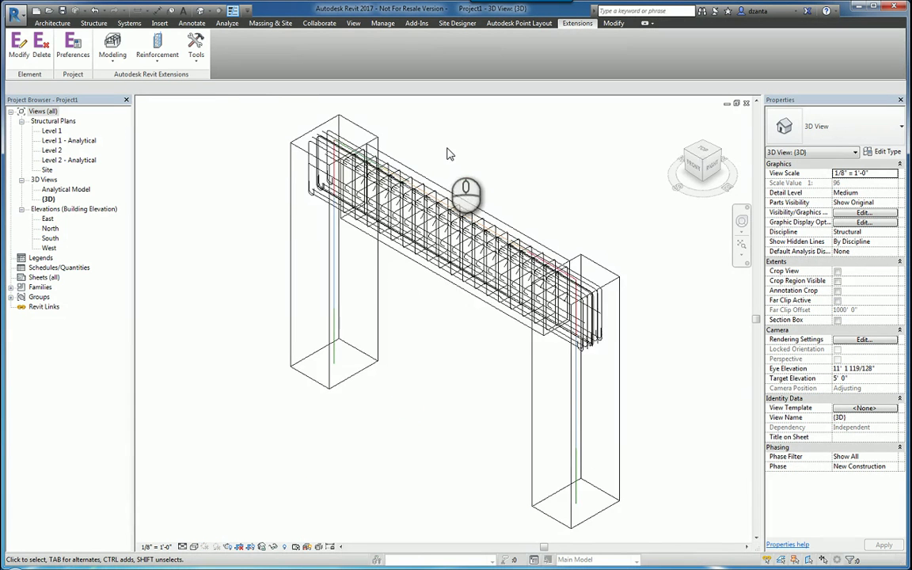
scroll(448, 153, "up", 4)
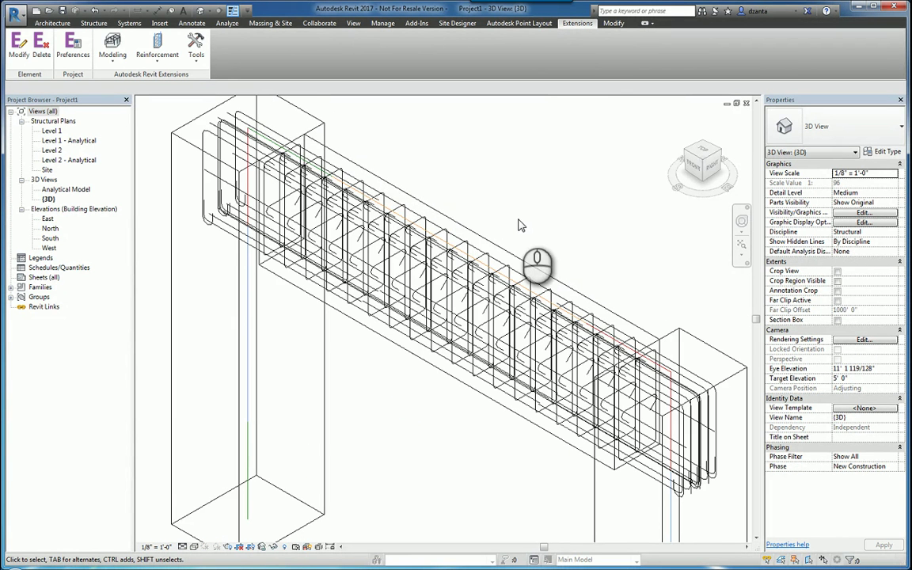
Set all #3 rebar to show unobscured and as solid in the Analytical Model and {3D} views
left_click(500, 272)
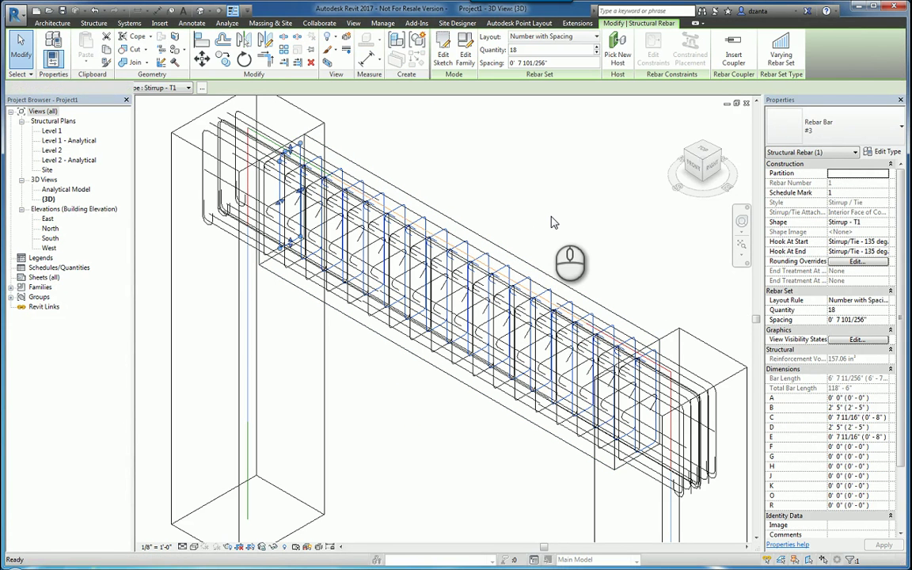
left_click(552, 223, "ctrl")
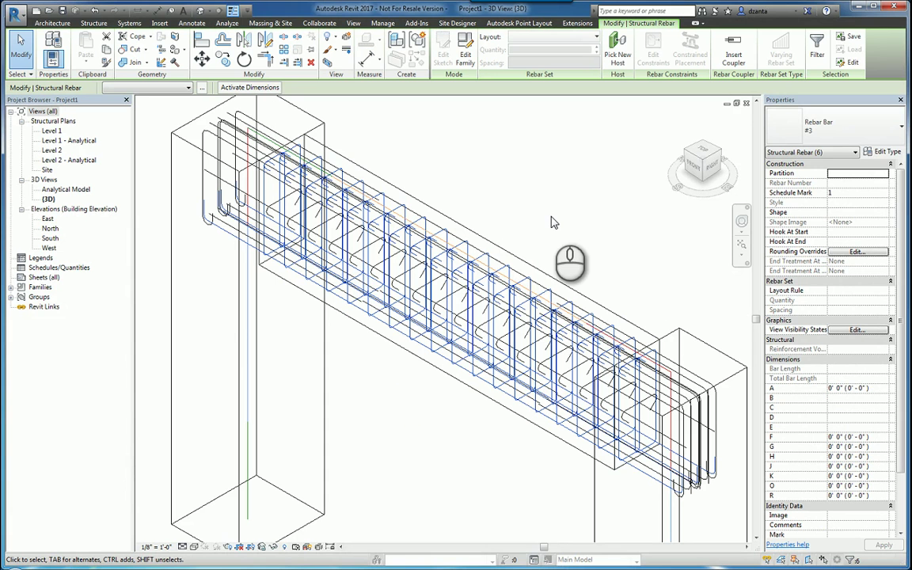
left_click(855, 331)
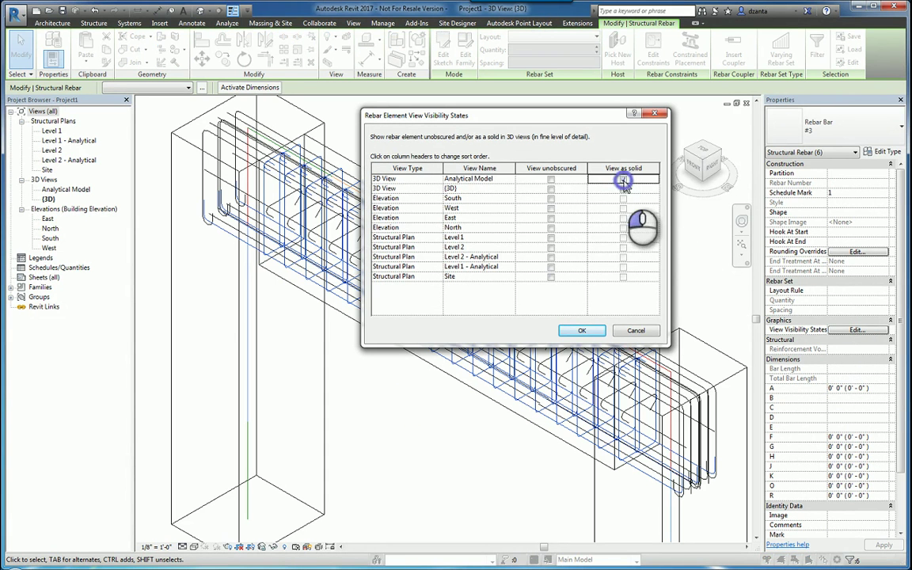
left_click(624, 180)
left_click(623, 188, "shift")
left_click(551, 181)
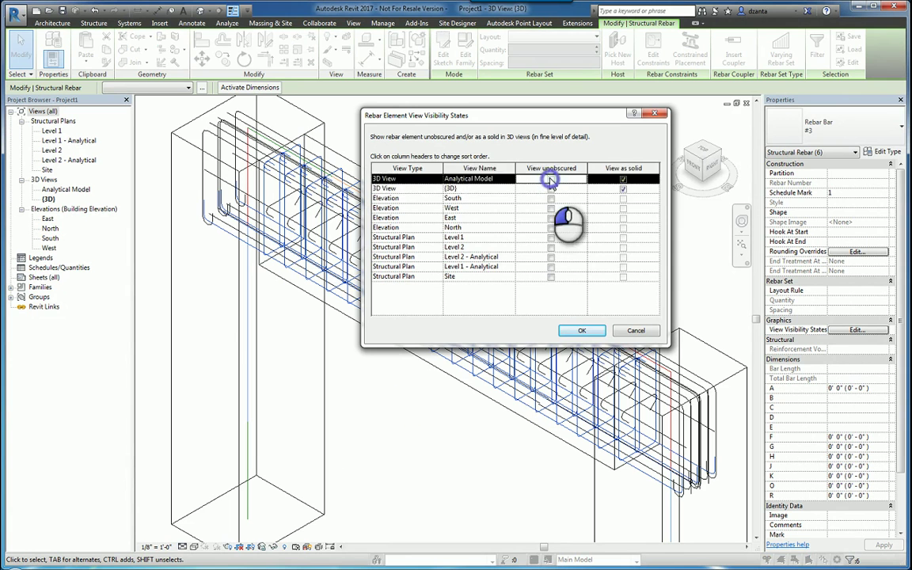
left_click(551, 189, "shift")
left_click(581, 331)
left_click(610, 233)
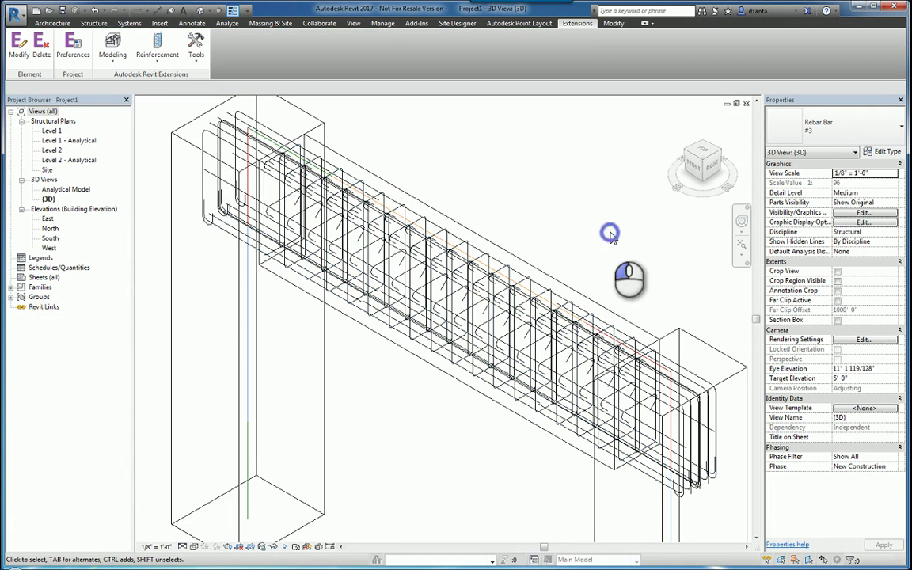
Set the 3D view's detail level to Fine and inspect the solid stirrups up close
left_click(182, 547)
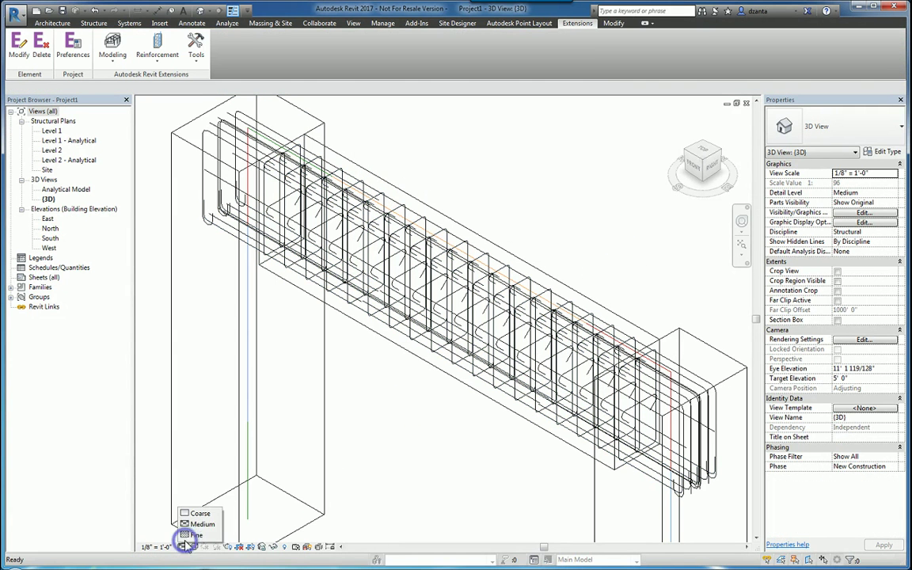
left_click(201, 535)
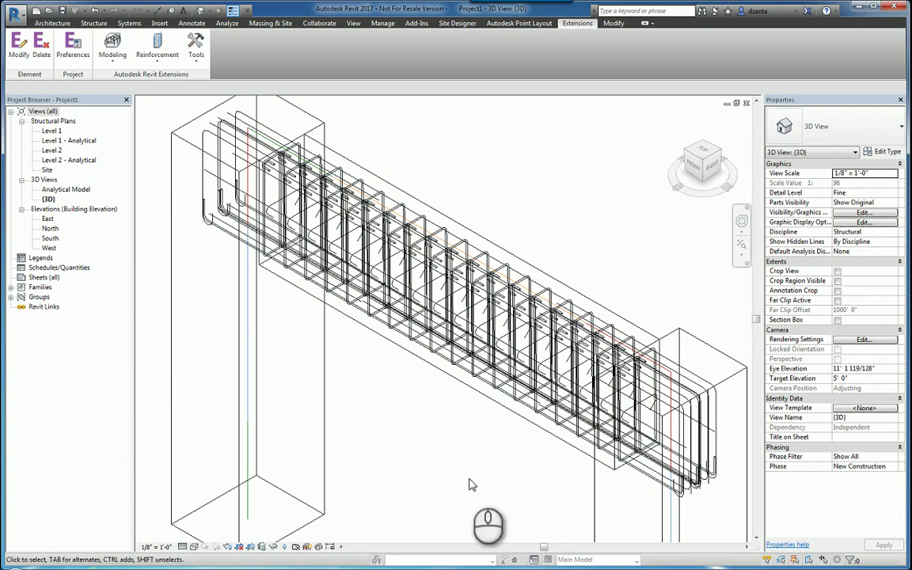
scroll(617, 389, "up", 5)
scroll(673, 339, "down", 6)
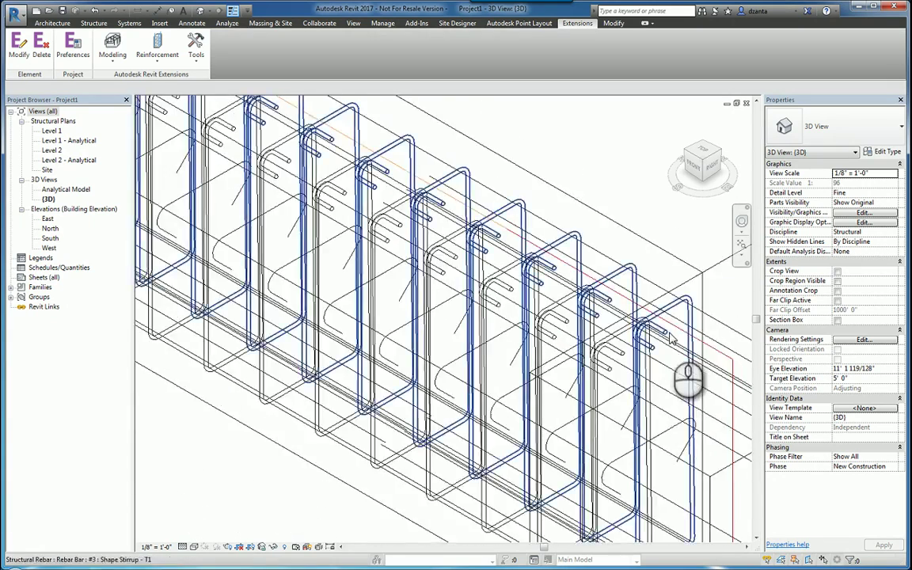
Set all #4 rebar to show unobscured and as solid in the Analytical Model and {3D} views
middle_click_drag(669, 396, 530, 368)
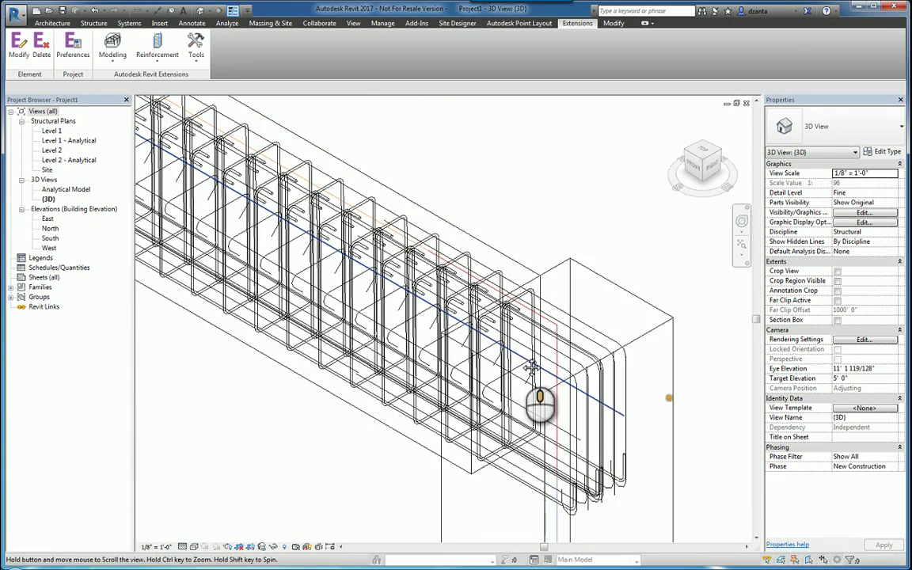
left_click(625, 422)
left_click(627, 424)
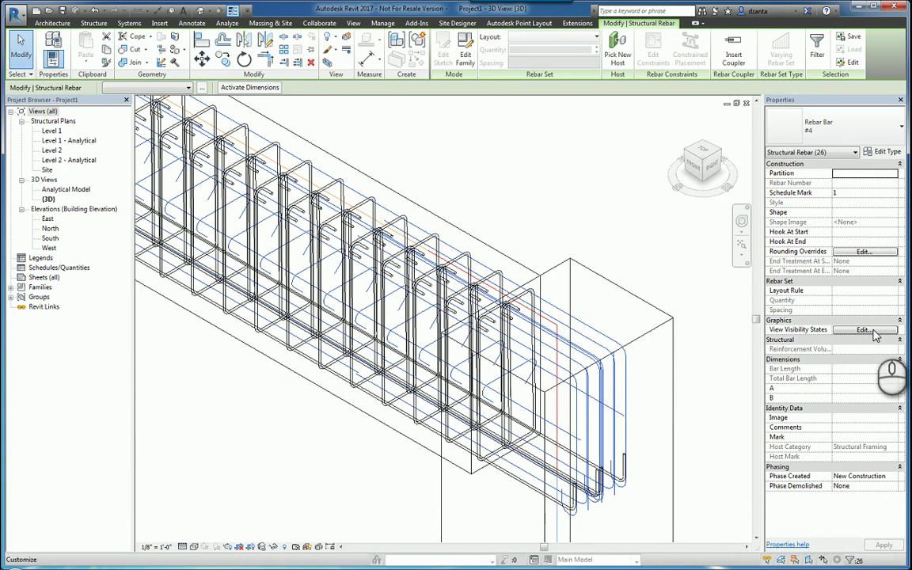
left_click(865, 329)
left_click(551, 188)
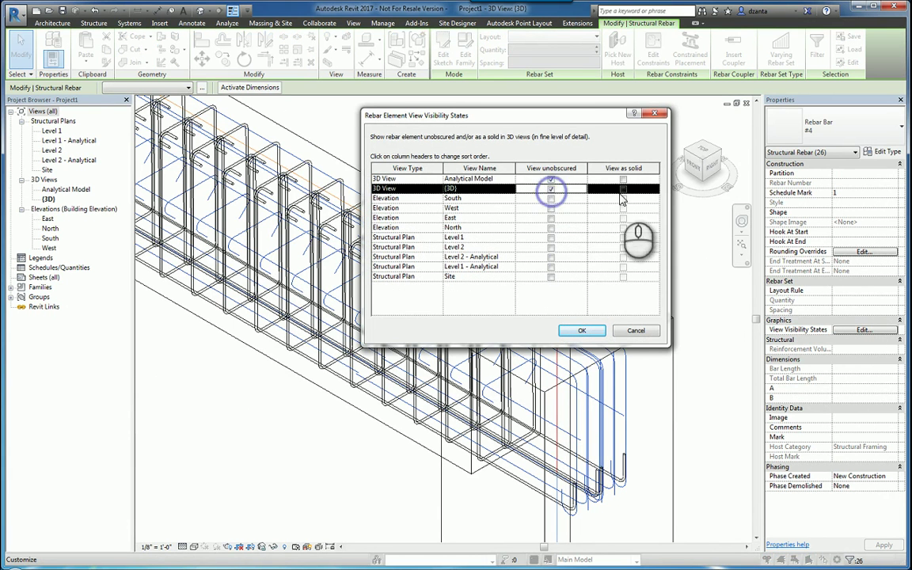
left_click(623, 188)
left_click(623, 179)
left_click(585, 331)
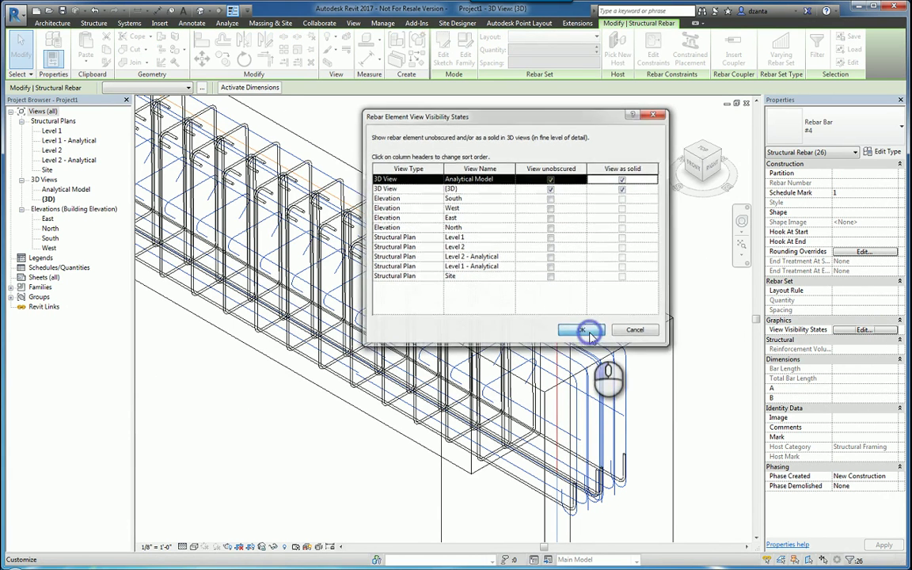
left_click(363, 482)
Override the rounding type settings of one longitudinal #4 bar, setting the bar length method to Up and the bar segment length method to Down
scroll(367, 485, "down", 3)
middle_click_drag(366, 488, 508, 439)
left_click(568, 412)
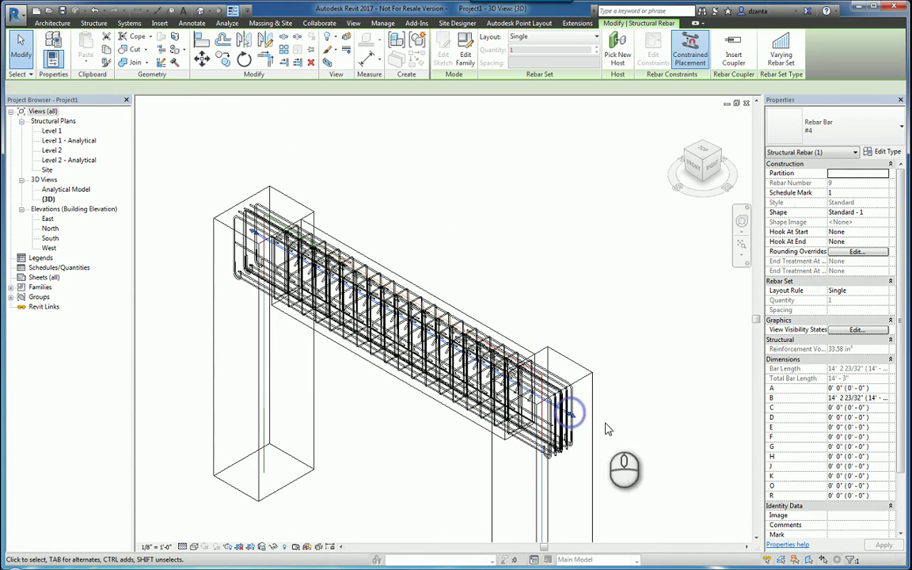
left_click(859, 252)
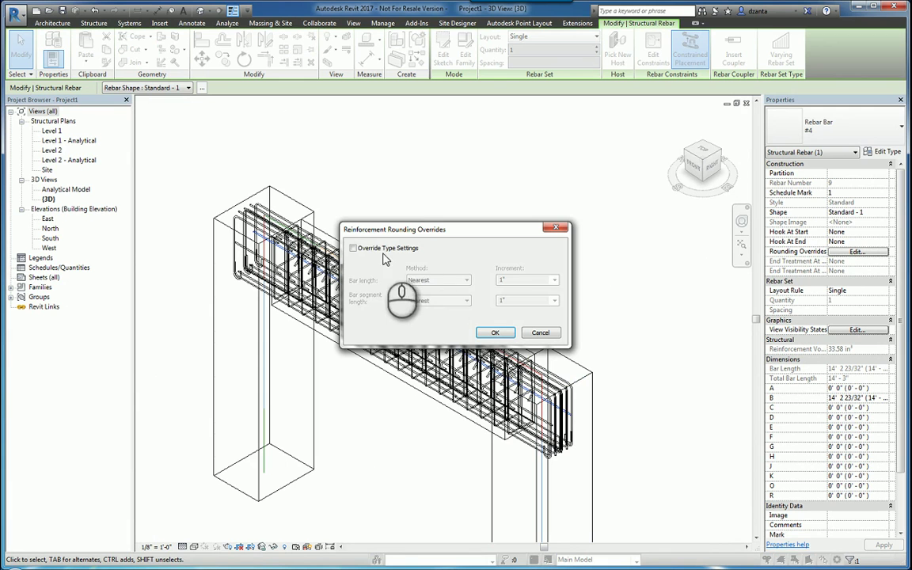
left_click(353, 248)
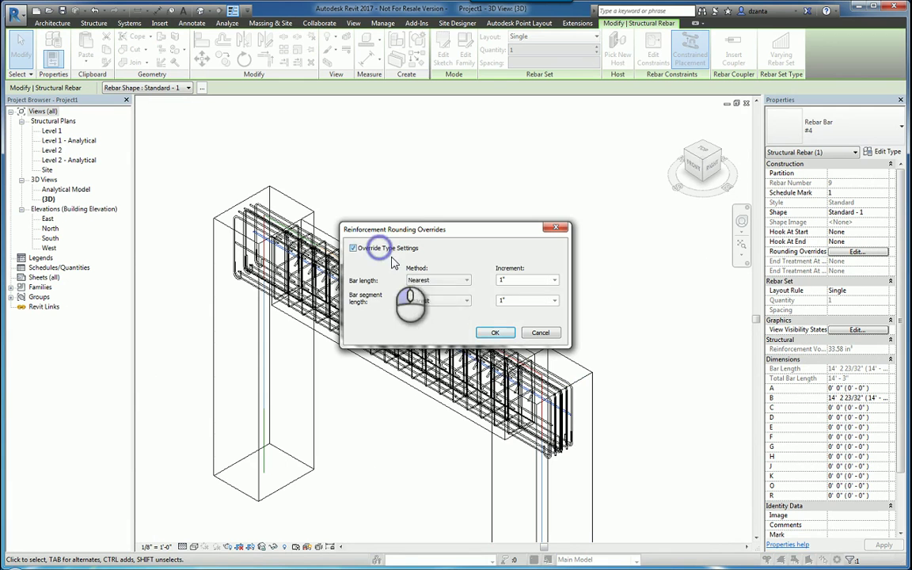
left_click(448, 282)
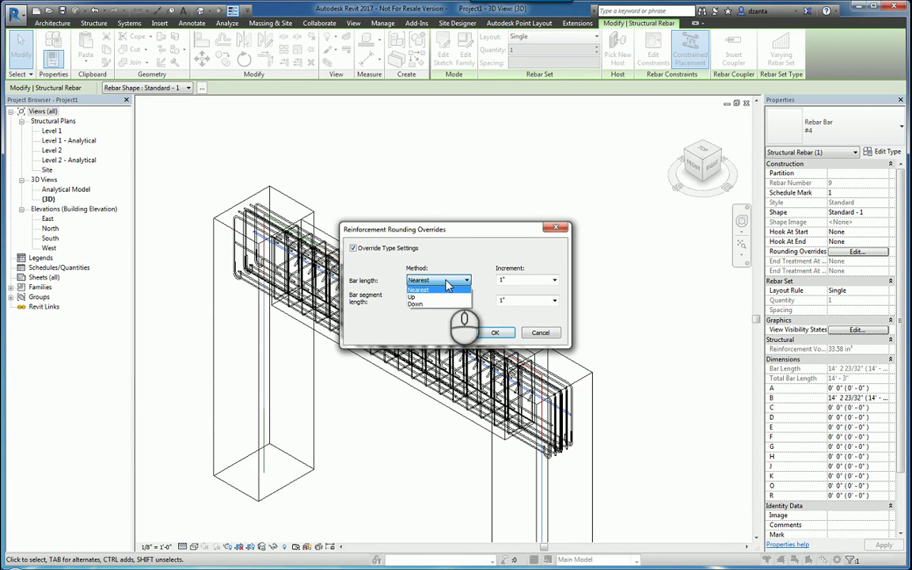
left_click(426, 299)
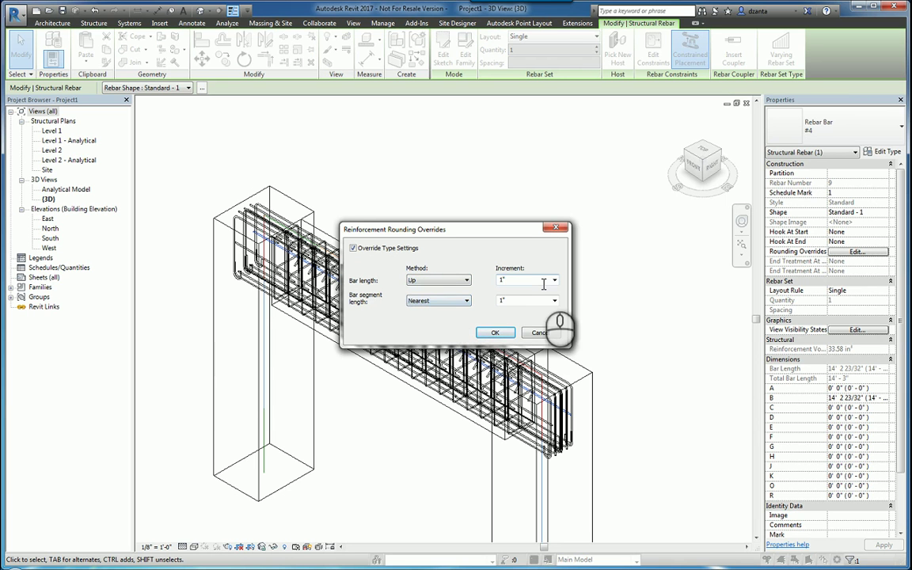
left_click(453, 301)
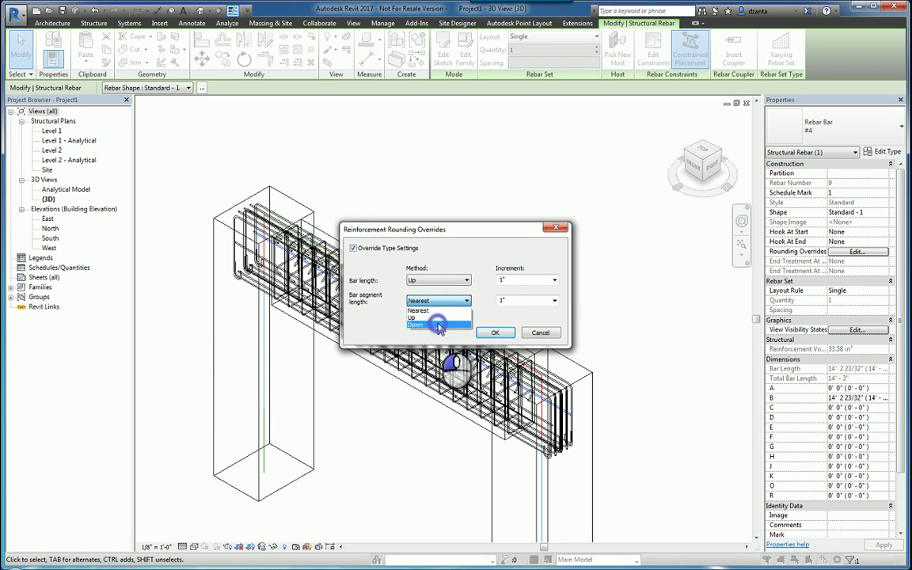
left_click(432, 325)
left_click(495, 333)
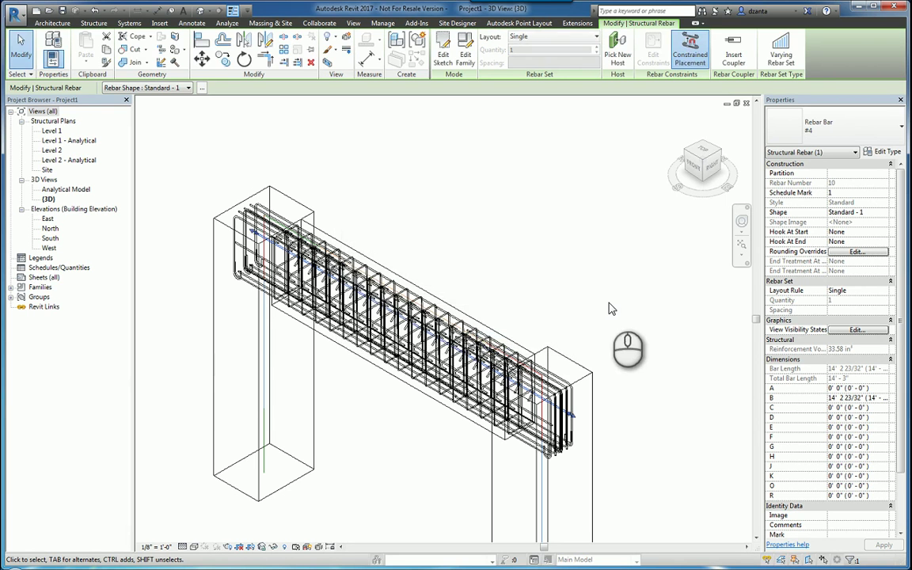
Deselect the bar, display the 3D view in the Shaded visual style, and inspect the solid rebar cage along the beam
left_click(605, 301)
key("s")
key("d")
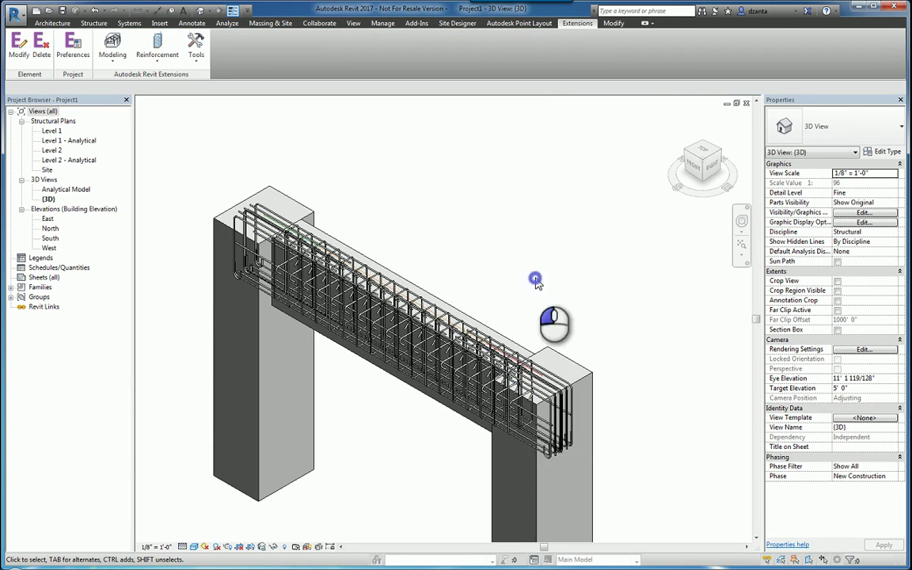
scroll(398, 343, "up", 4)
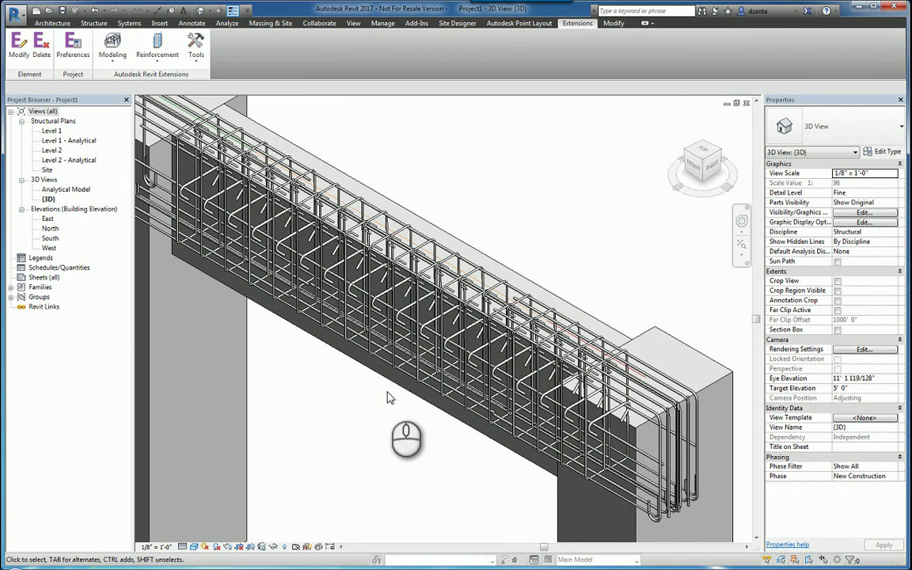
scroll(387, 397, "down", 3)
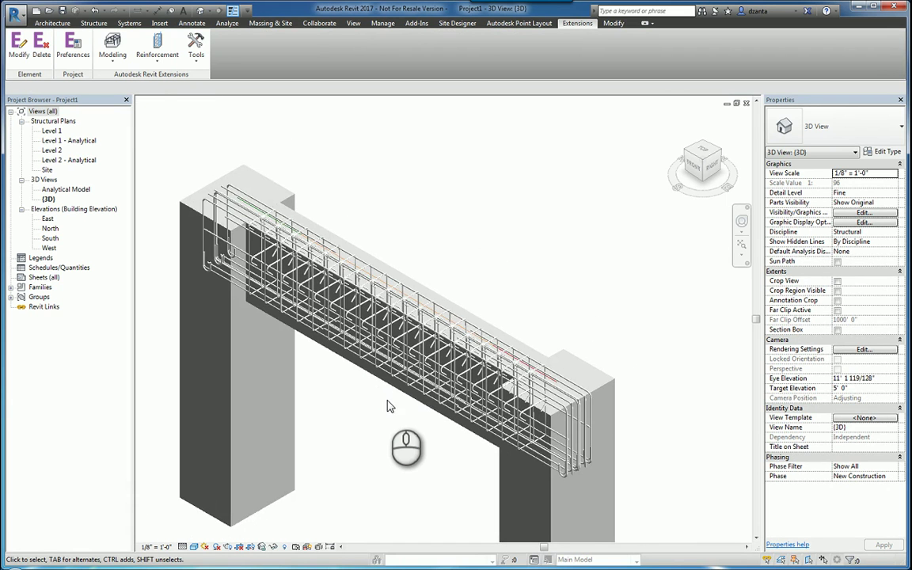
middle_click_drag(386, 401, 435, 335)
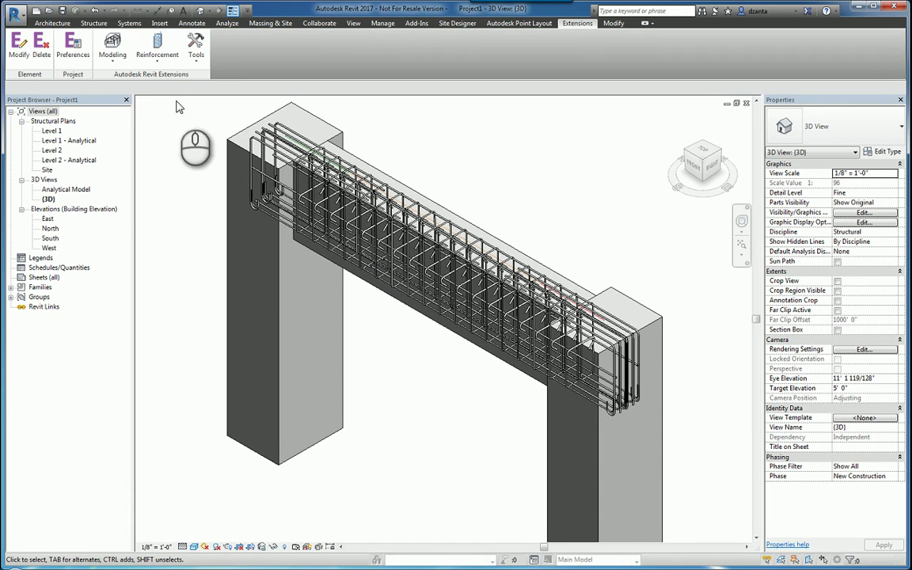
Review the reinforcement tools offered by the Autodesk Revit Extensions for other structural elements
left_click(157, 59)
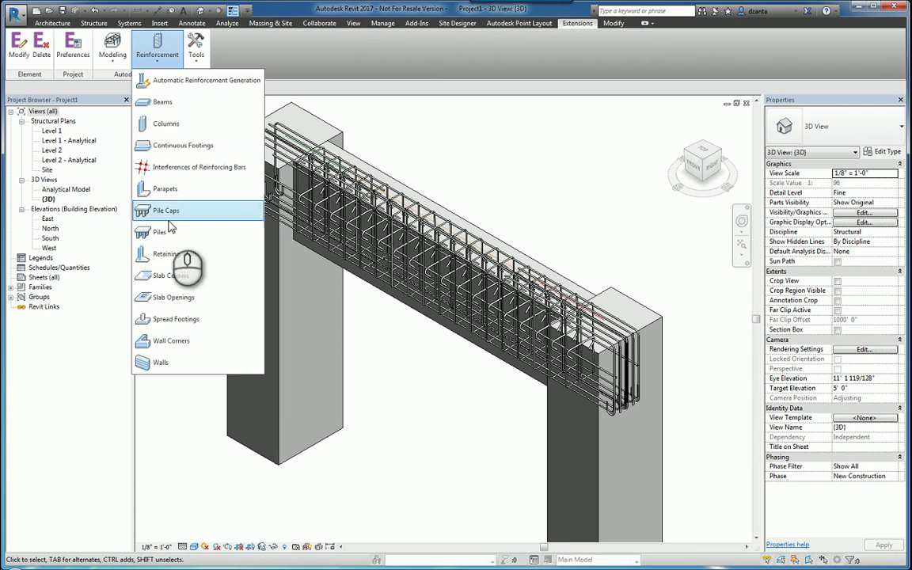